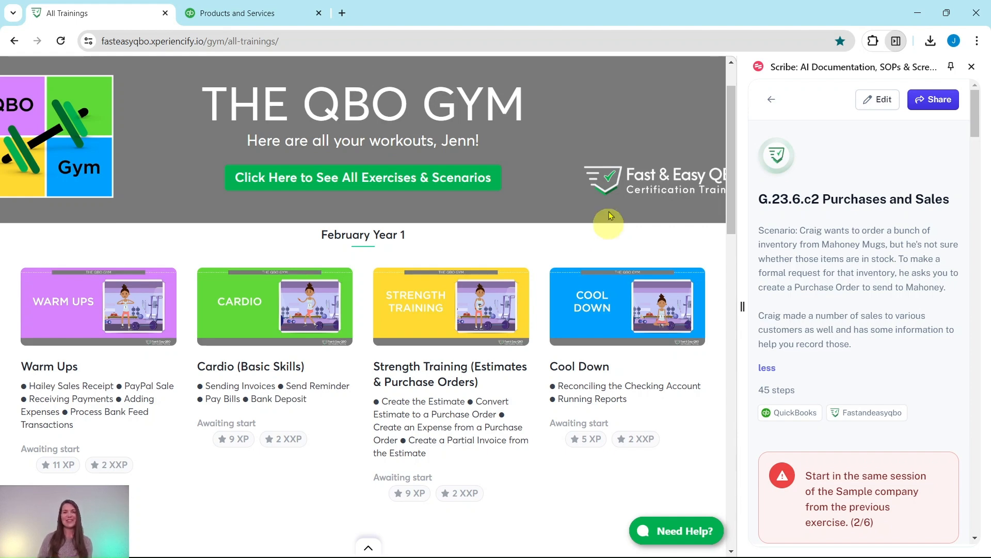
- Open the June Year 1 "Cardio (Periodic Inventory)" lesson from the list of all trainings
scroll(563, 184, down, 20)
scroll(532, 208, down, 6)
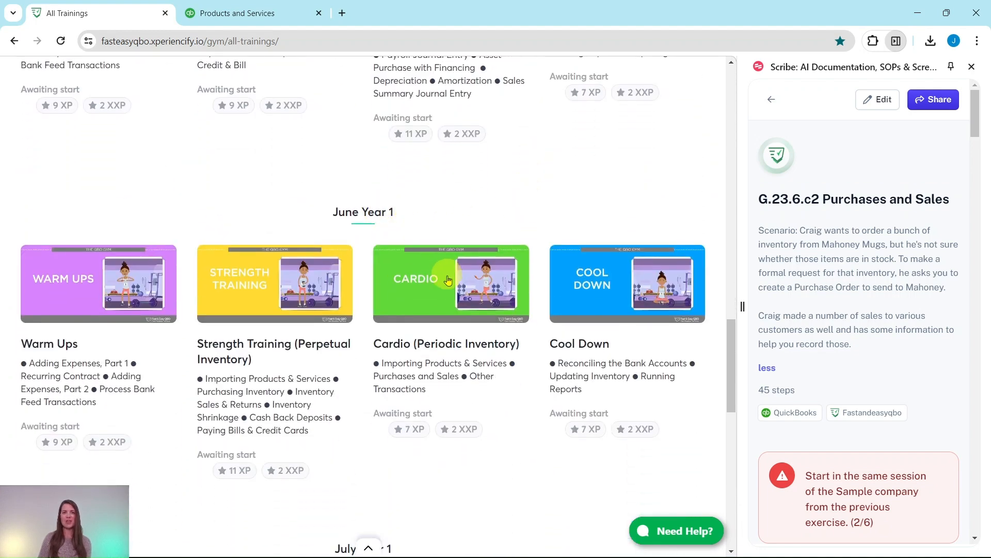
click(447, 276)
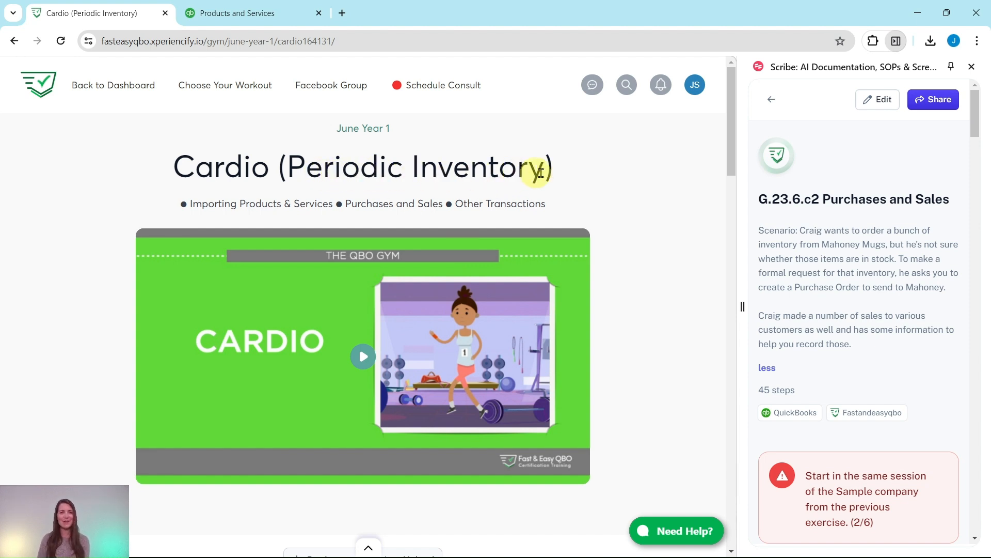
- Review the lesson's quiz and hands-on practice exercises, and read the G.23.6.c2 guide through its note on purchase orders
scroll(615, 194, down, 2)
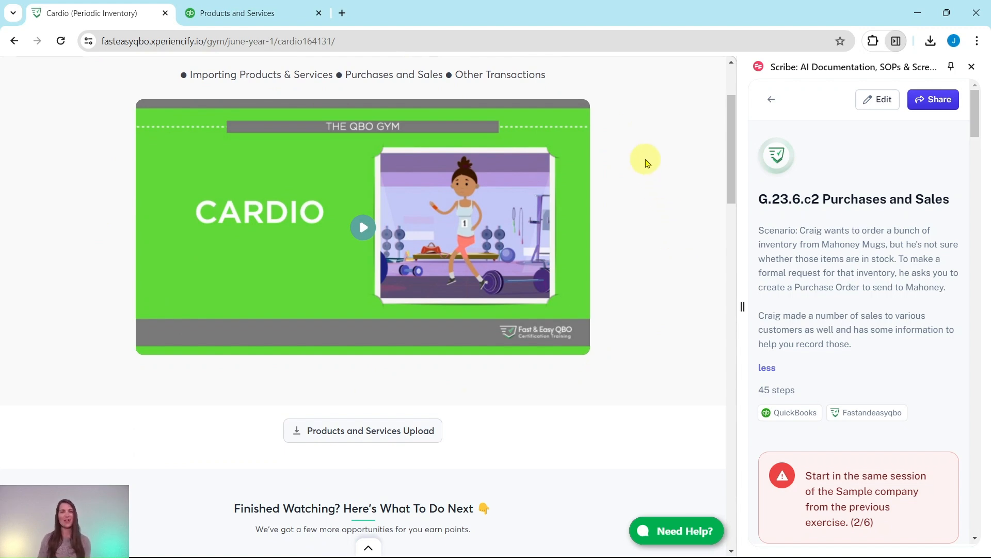
scroll(637, 181, down, 6)
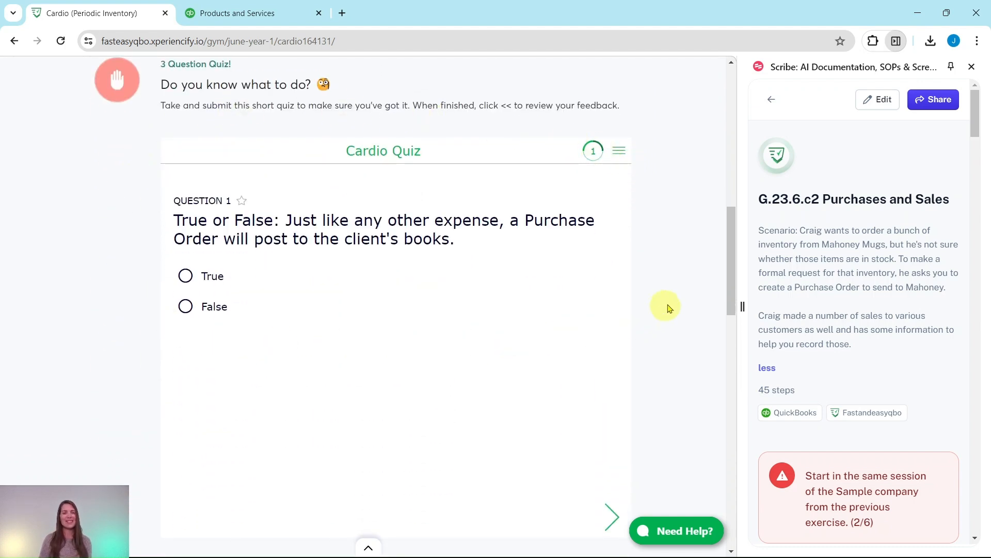
scroll(672, 208, down, 6)
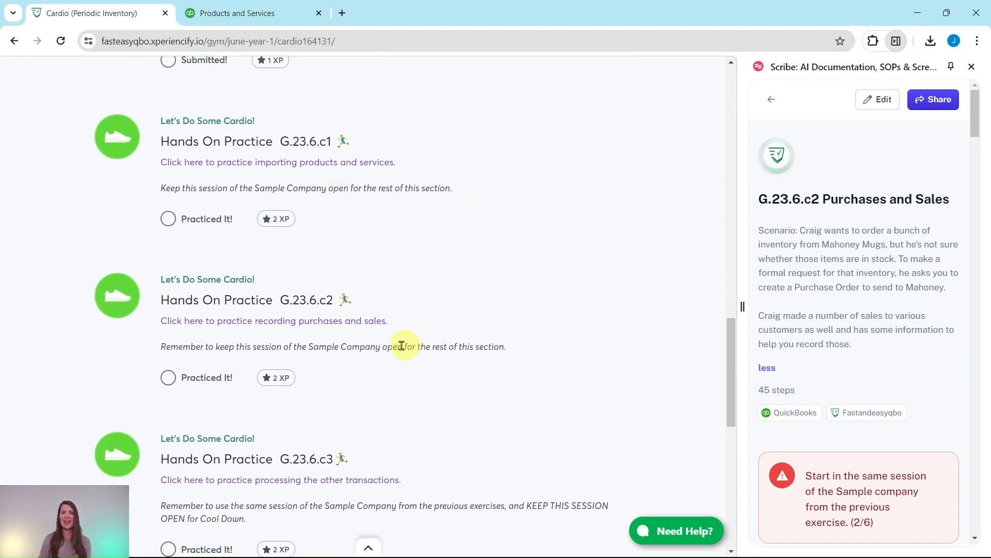
scroll(431, 334, down, 2)
scroll(460, 313, down, 4)
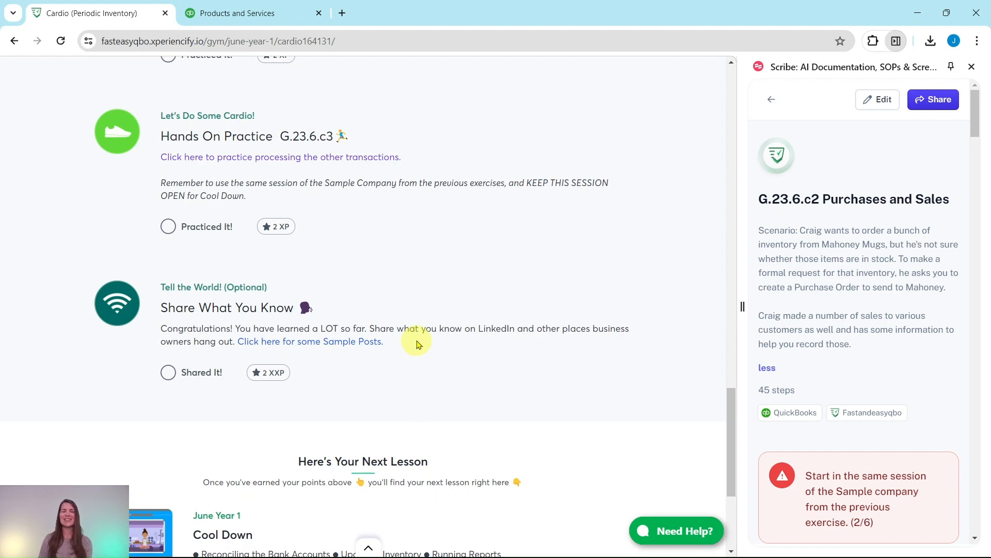
scroll(416, 342, up, 5)
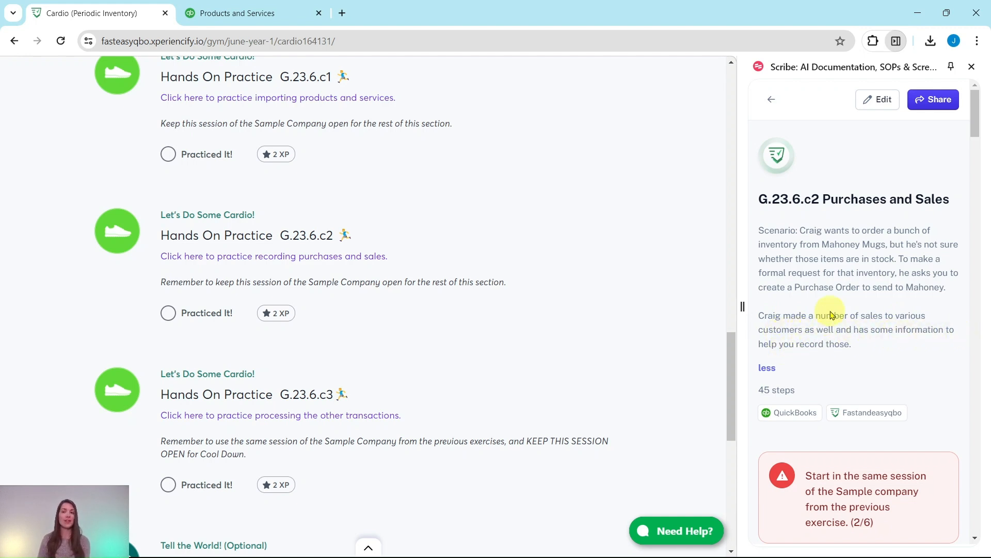
scroll(836, 309, down, 4)
scroll(847, 280, down, 1)
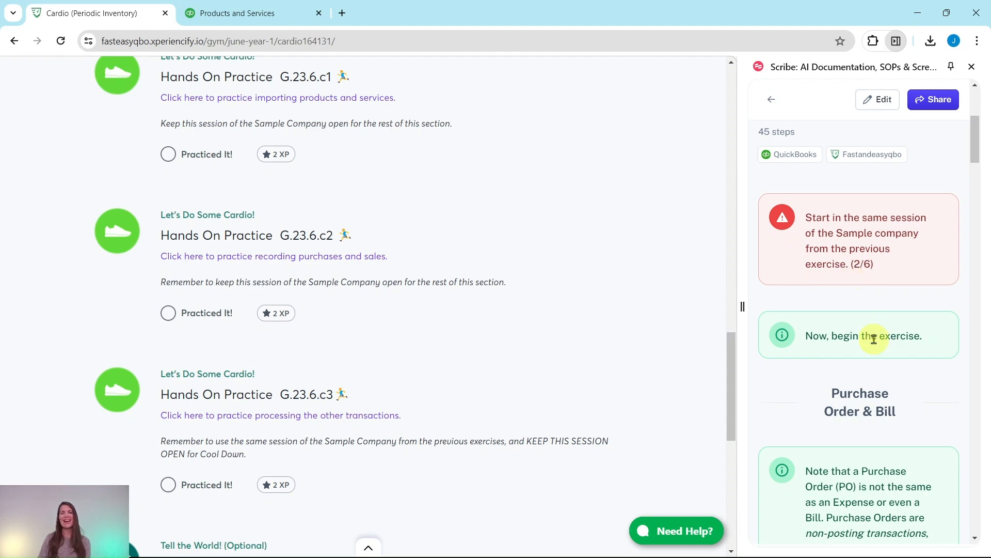
scroll(874, 339, down, 5)
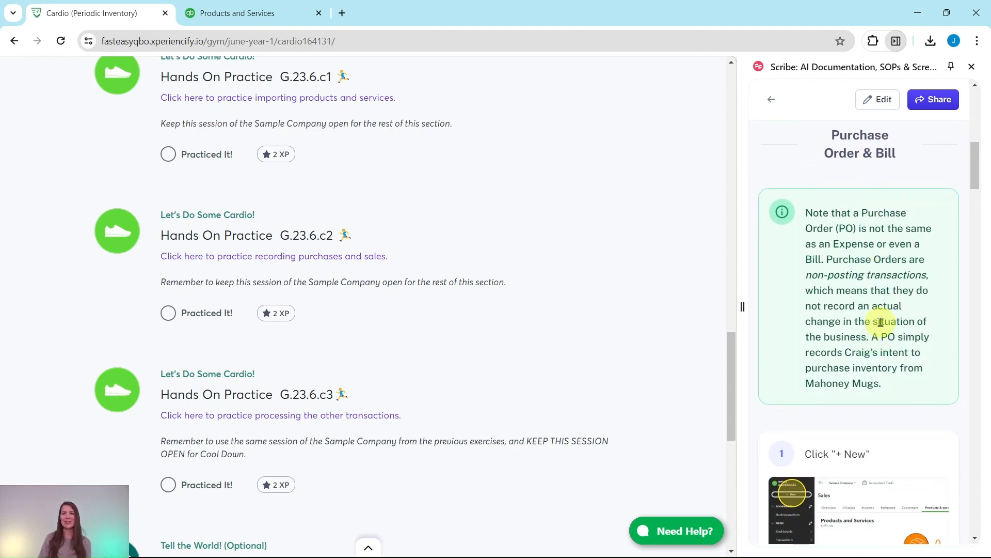
- Switch to the QuickBooks sample company and start a new purchase order
click(228, 12)
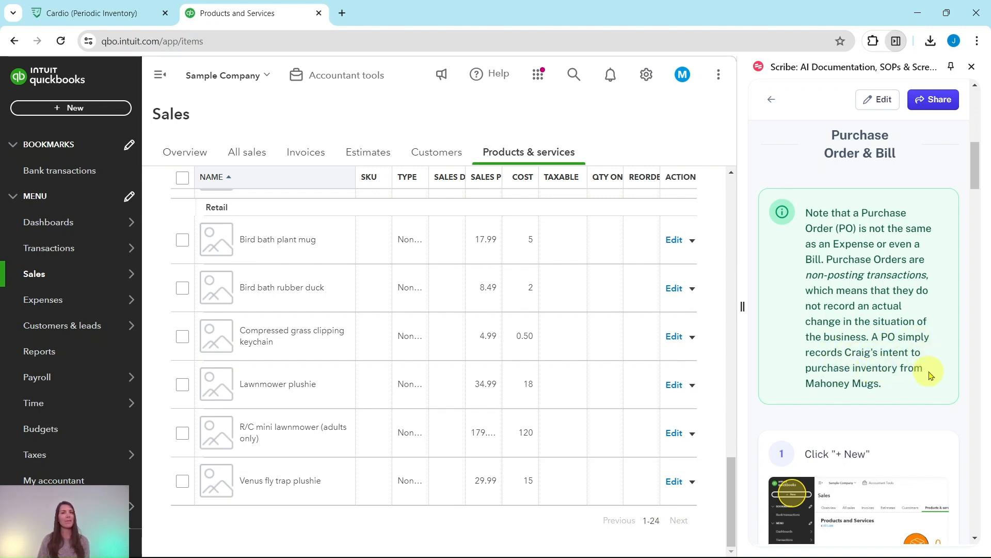
scroll(883, 336, down, 3)
scroll(881, 333, down, 3)
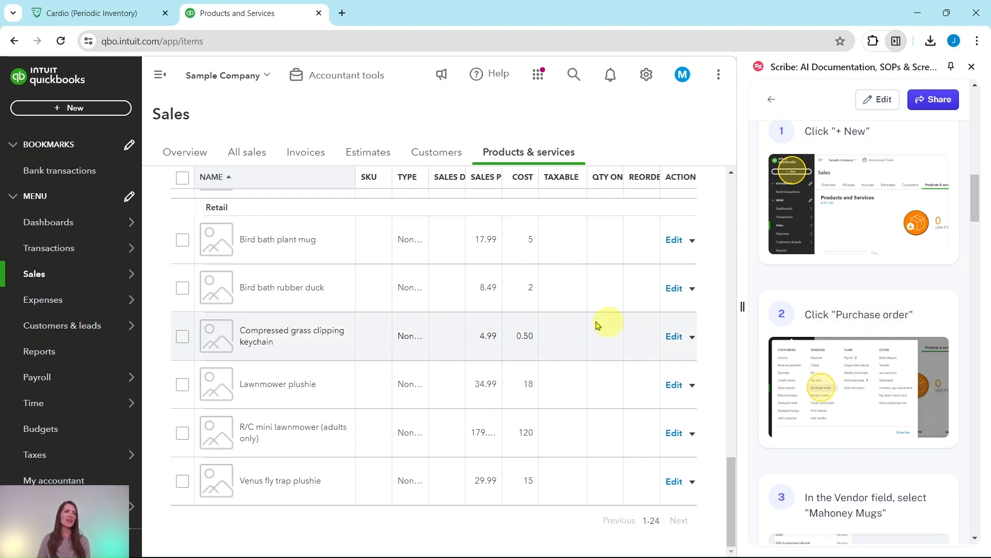
click(63, 108)
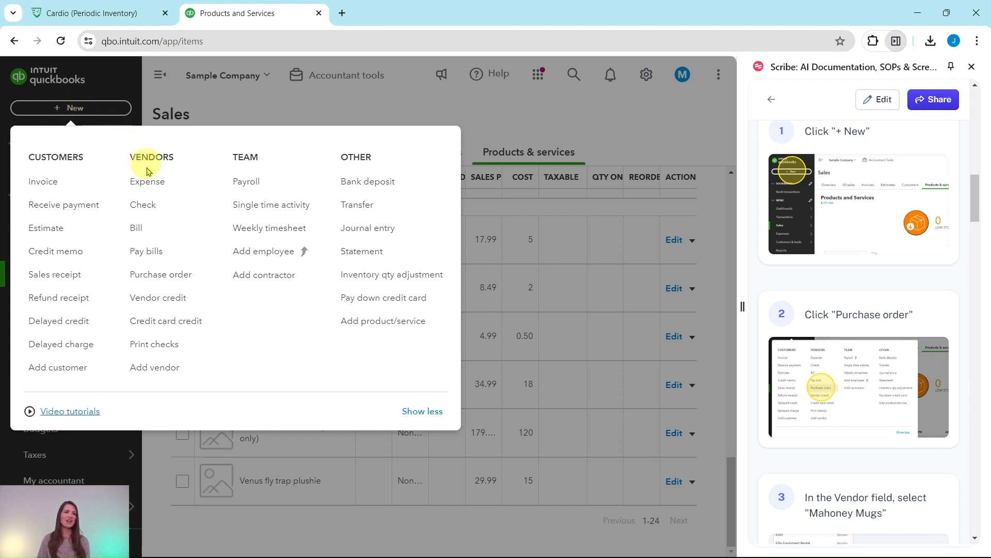
click(159, 276)
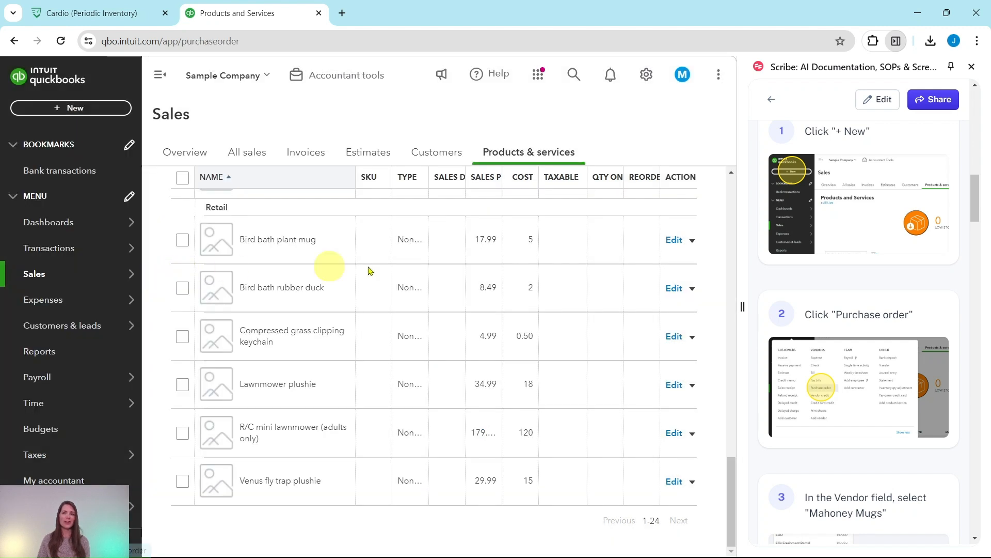
- Choose Mahoney Mugs as the vendor of the purchase order
scroll(832, 268, down, 4)
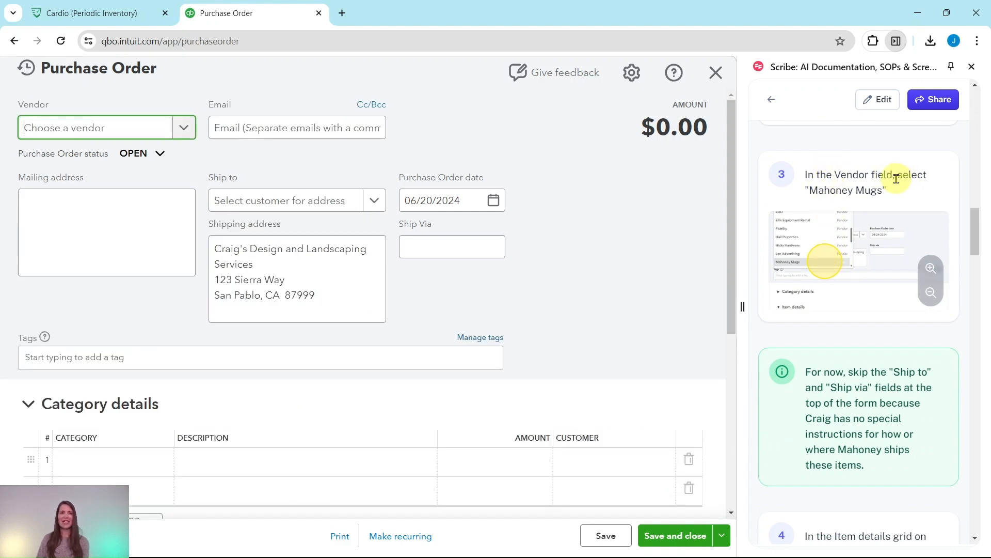
click(184, 128)
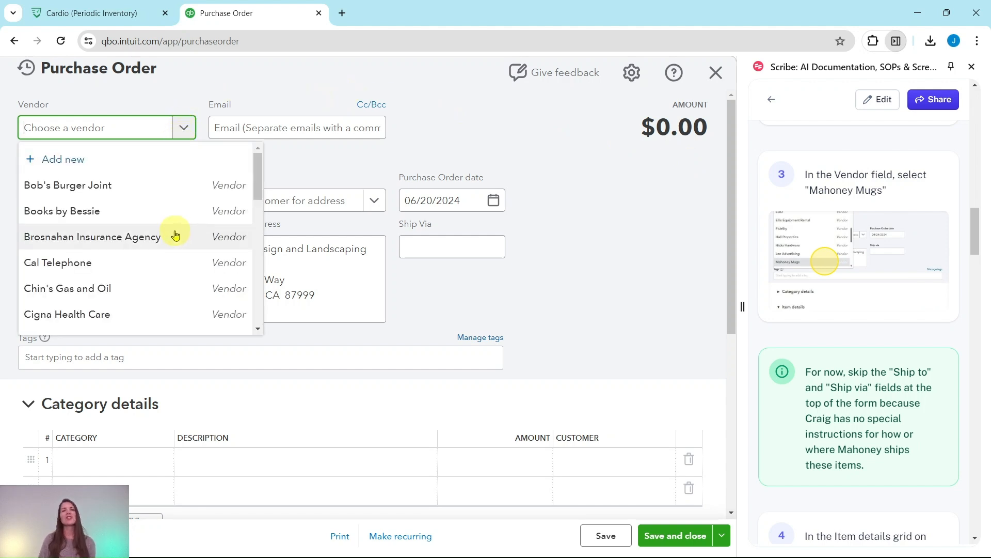
scroll(175, 235, down, 6)
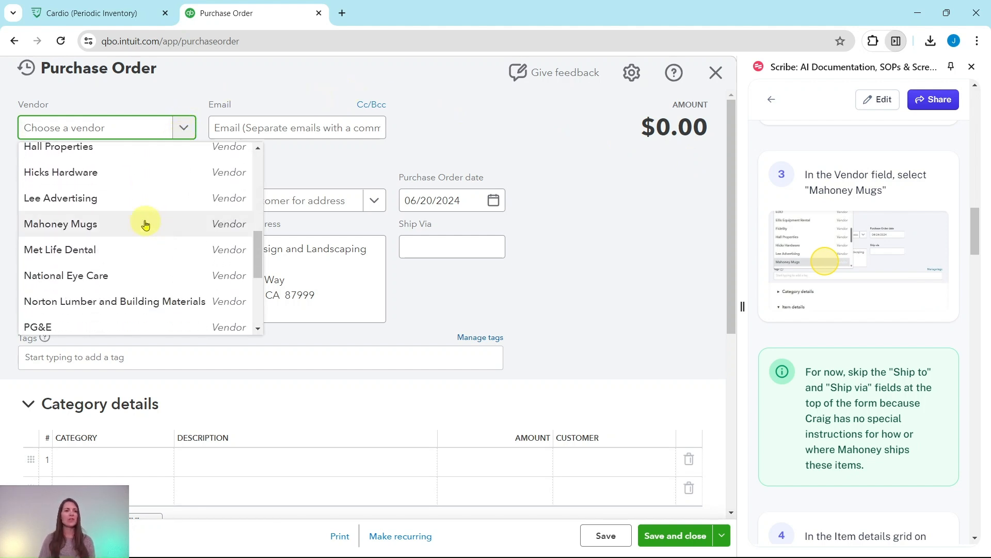
click(60, 225)
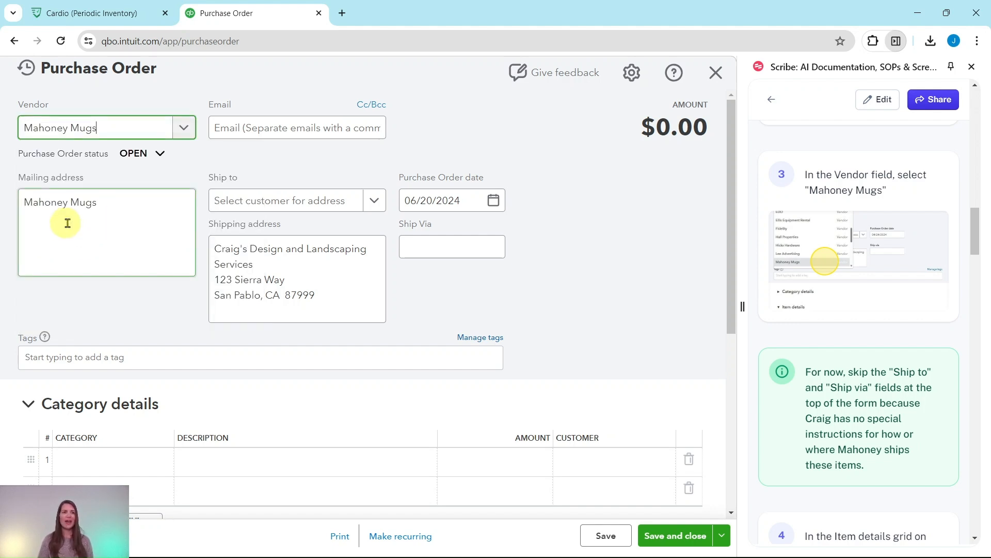
- Collapse the purchase order's Category details section and expand its Item details section
scroll(852, 275, down, 3)
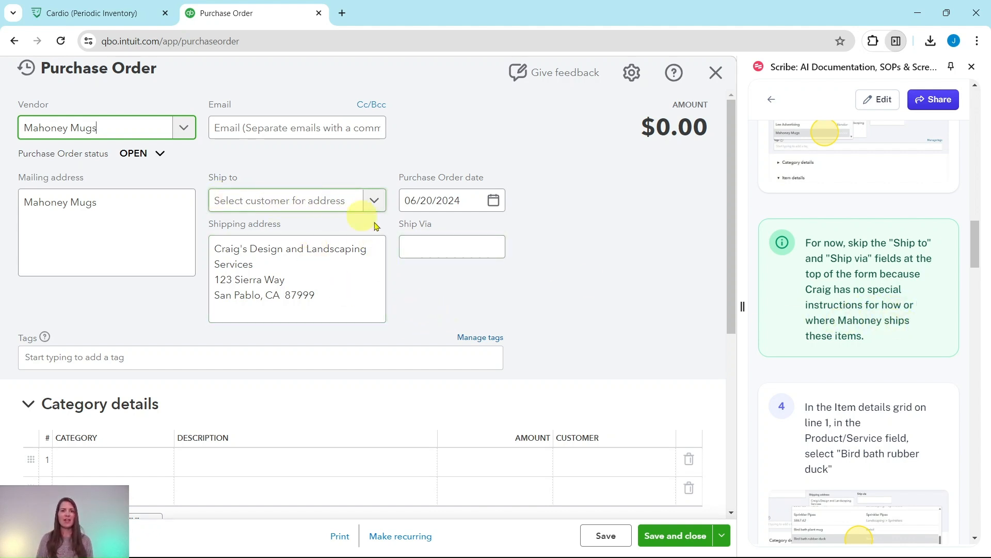
scroll(845, 263, down, 4)
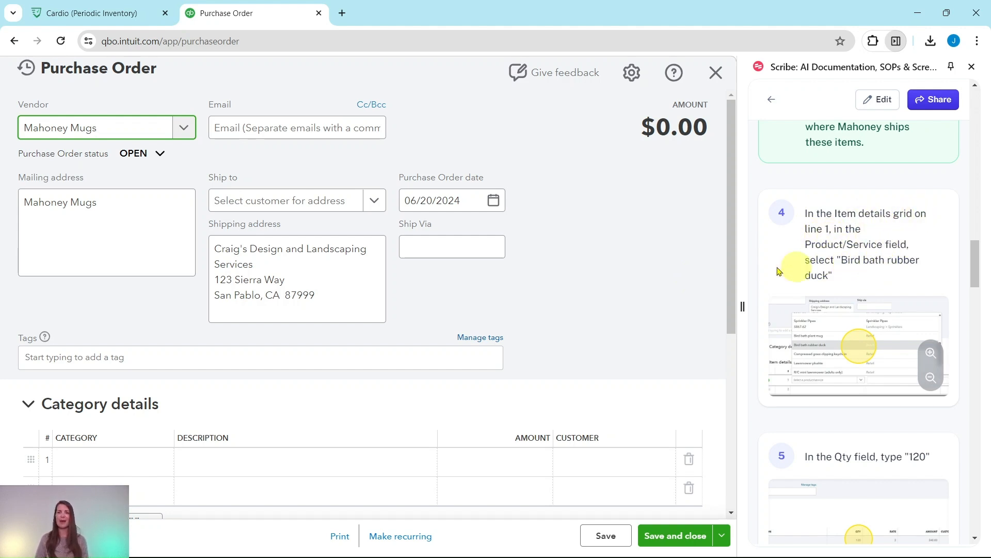
scroll(553, 251, down, 5)
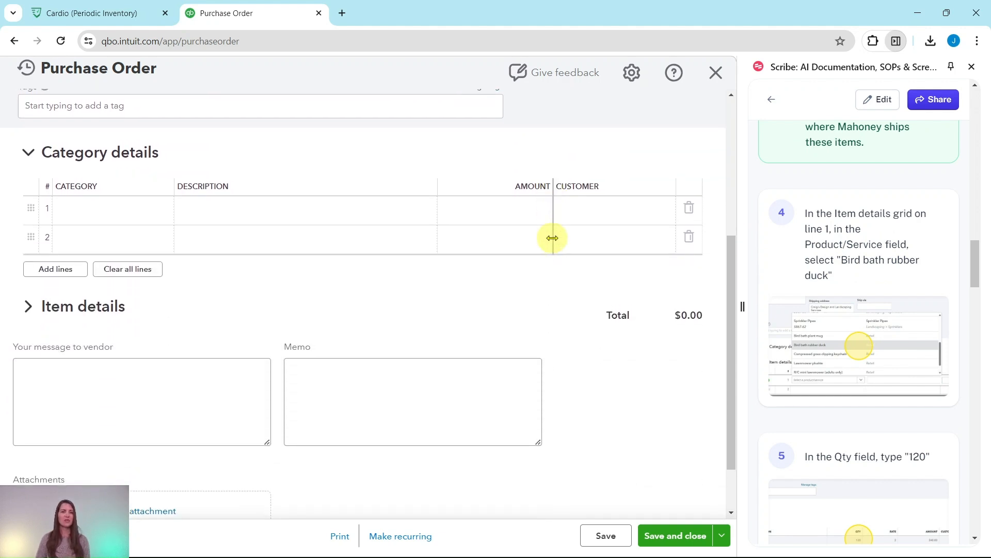
scroll(454, 224, up, 1)
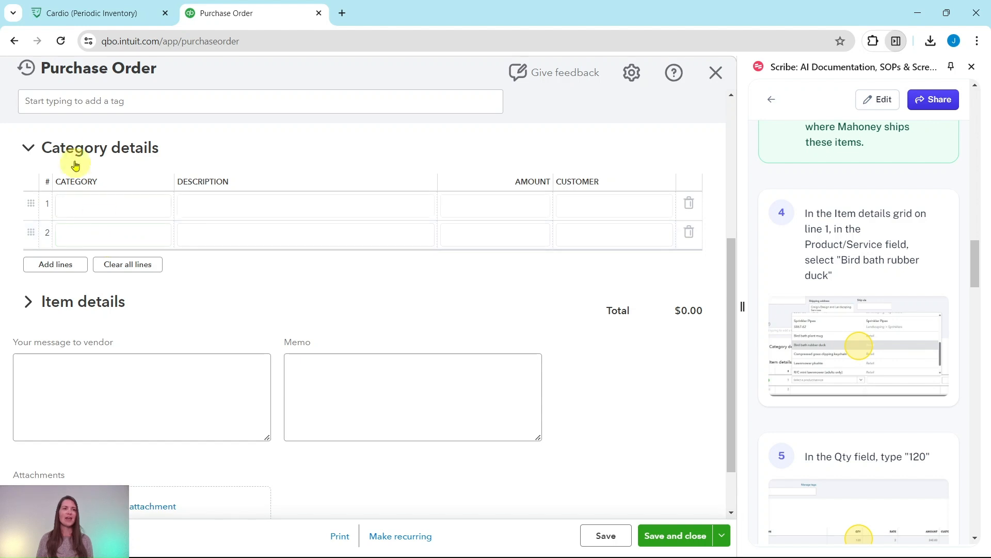
click(25, 149)
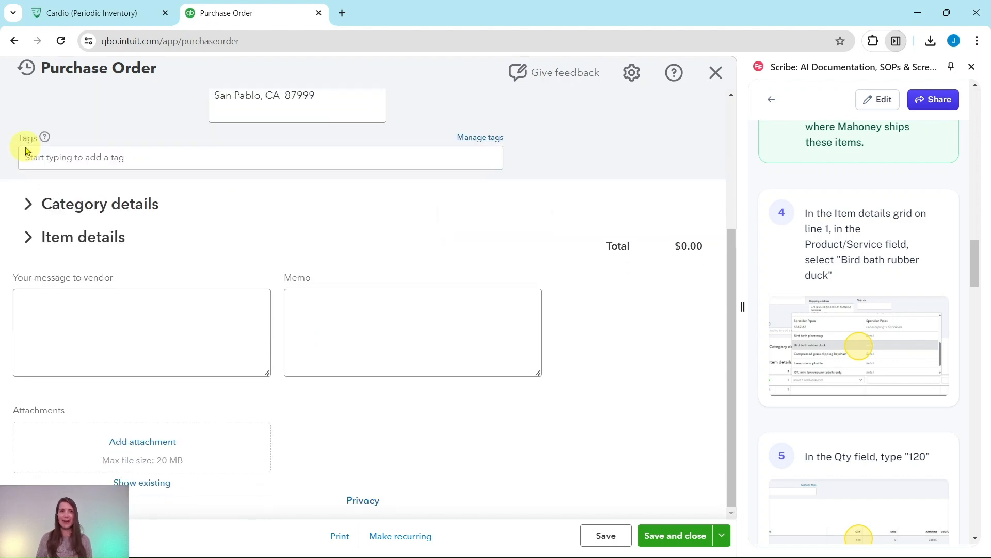
click(27, 238)
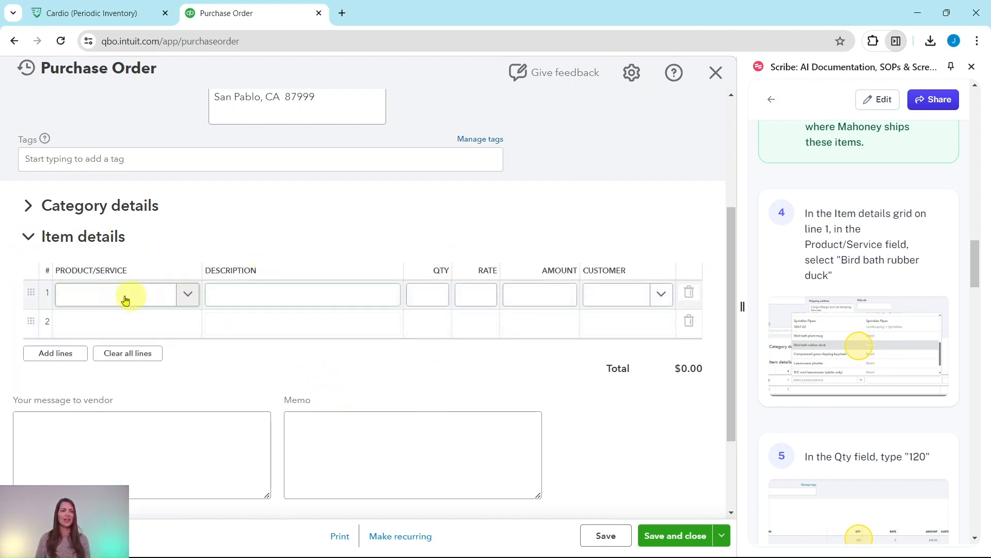
- Add the product "Bird bath rubber duck" on item line 1 with a quantity of 120
click(89, 299)
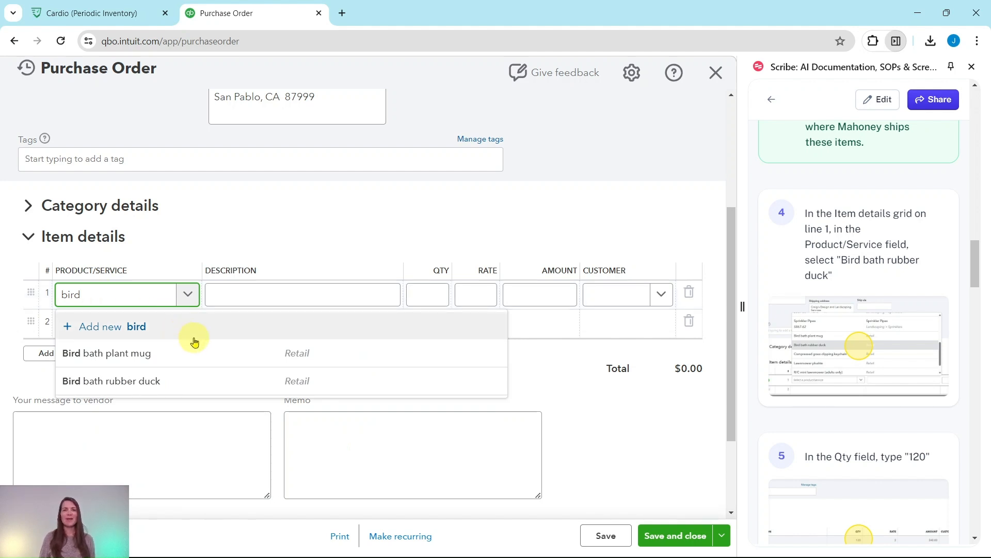
click(108, 383)
scroll(880, 342, down, 5)
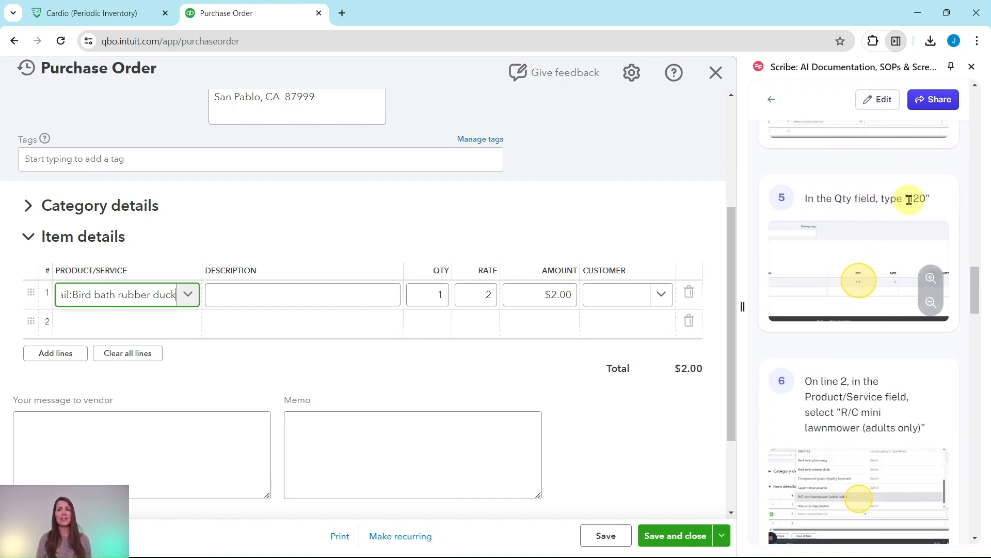
click(443, 293)
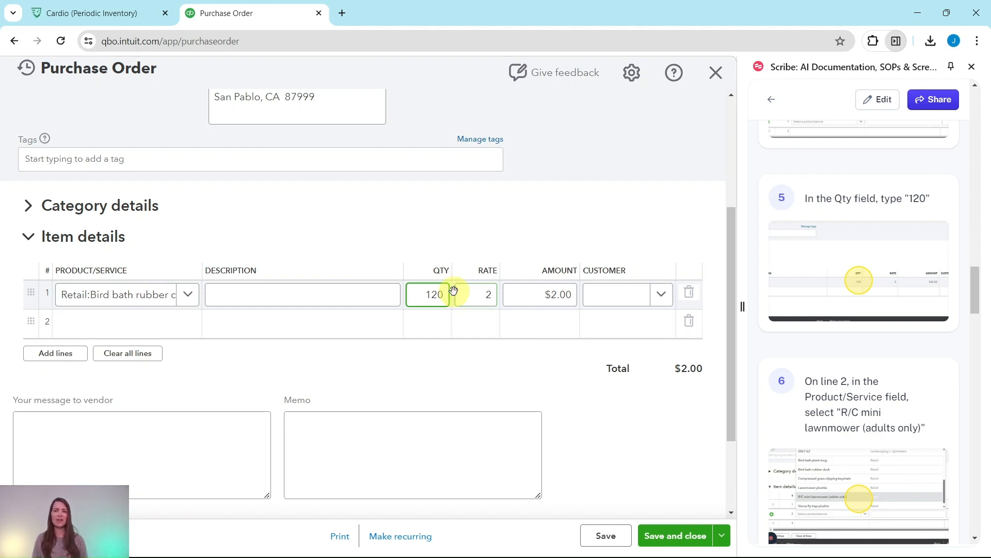
click(464, 293)
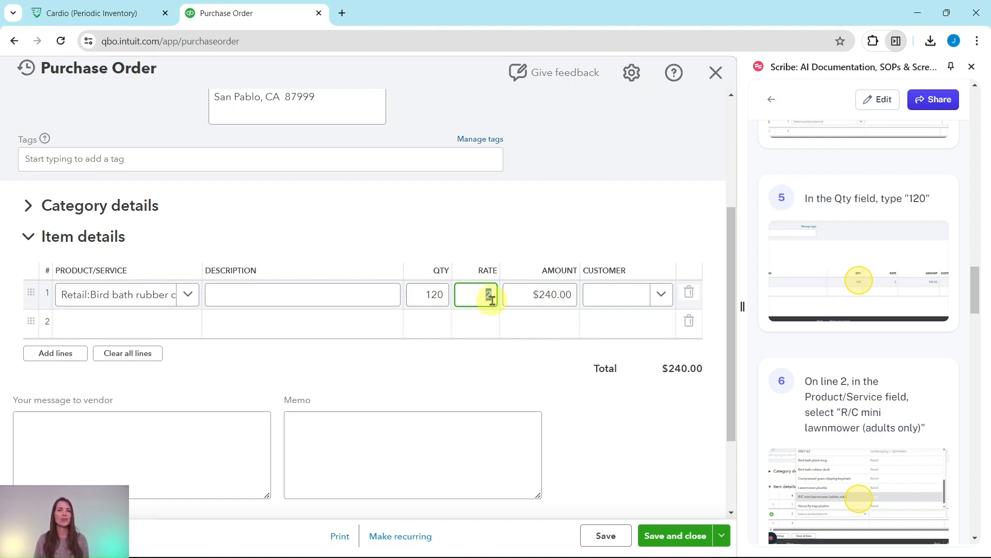
- Add "R/C mini lawnmower (adults only)" on item line 2 with a quantity of 6, and save and close the purchase order
scroll(826, 334, down, 3)
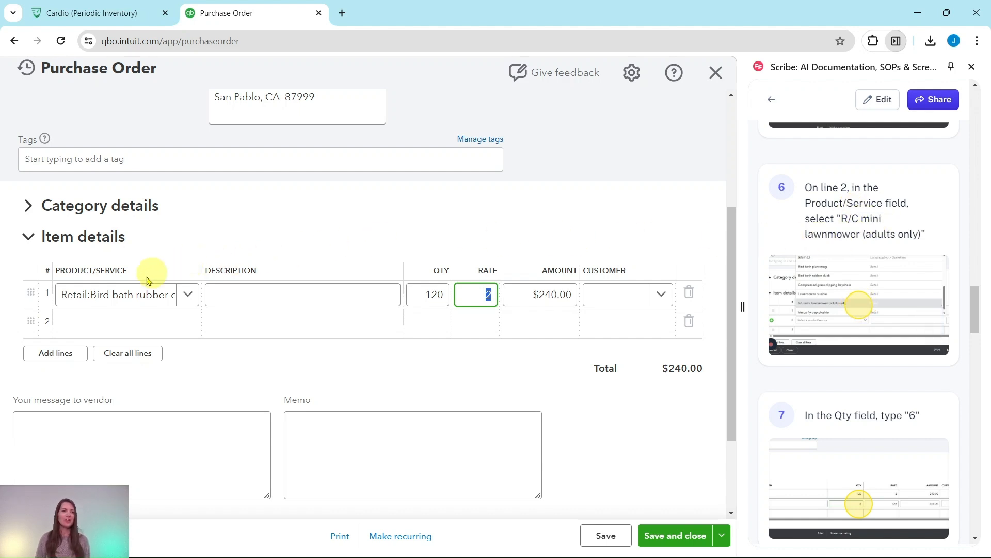
click(100, 328)
click(109, 329)
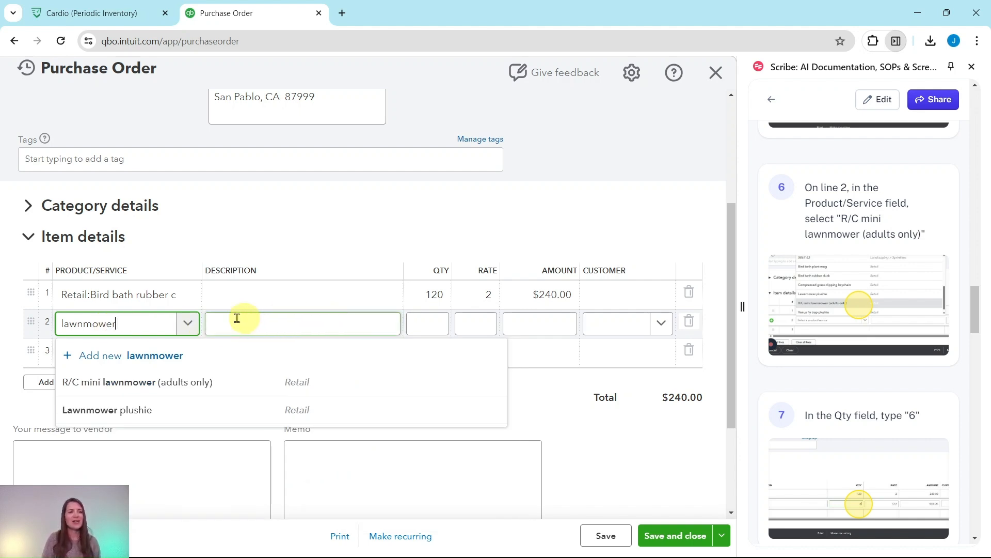
click(136, 388)
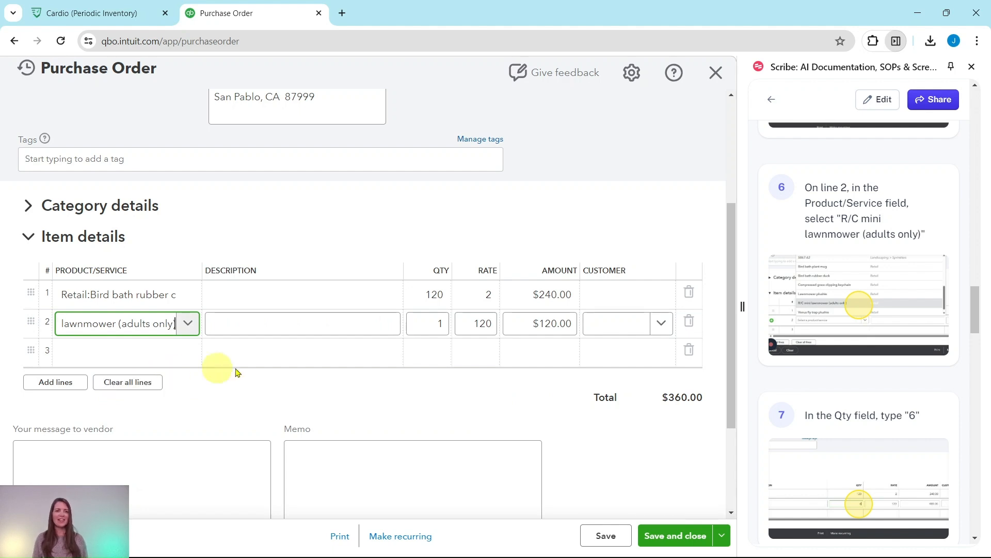
scroll(825, 351, down, 4)
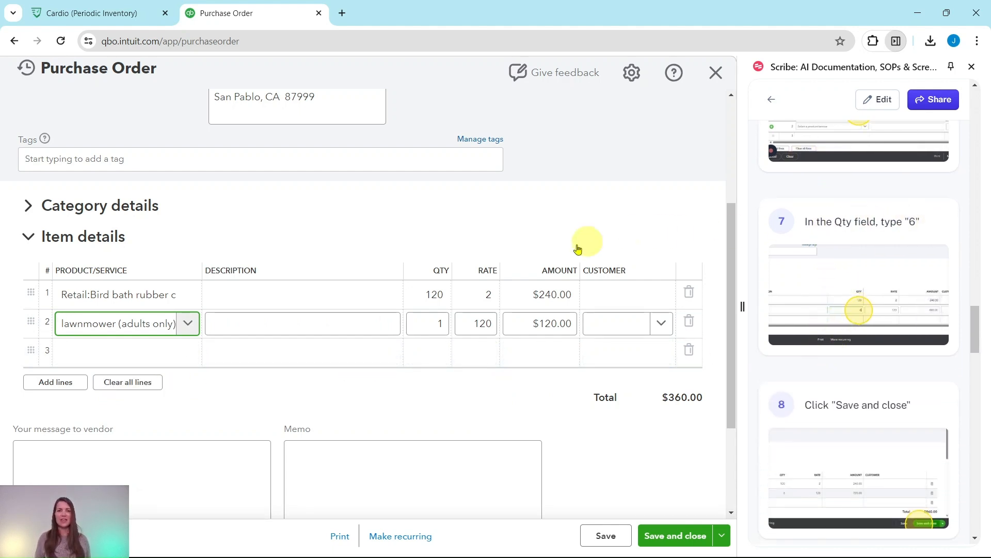
click(443, 323)
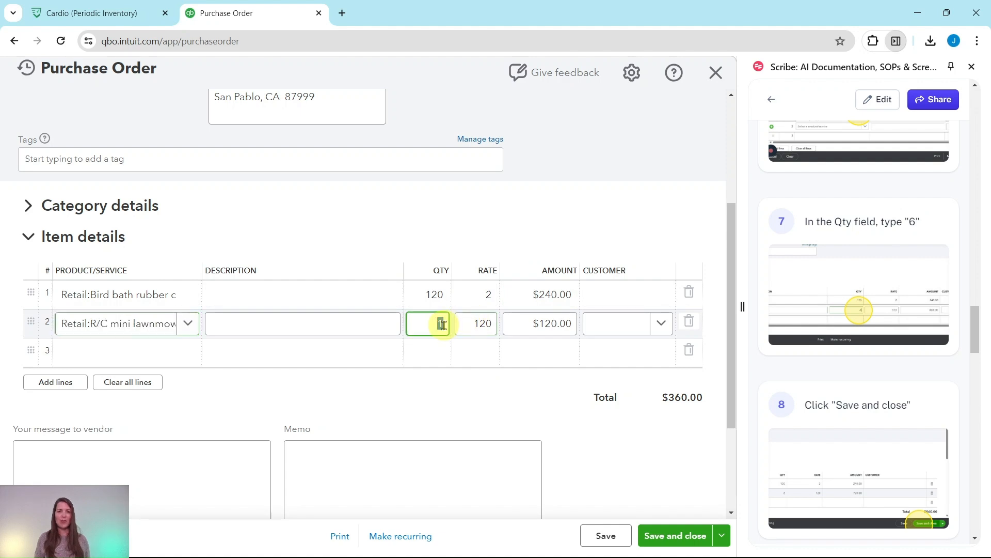
click(479, 323)
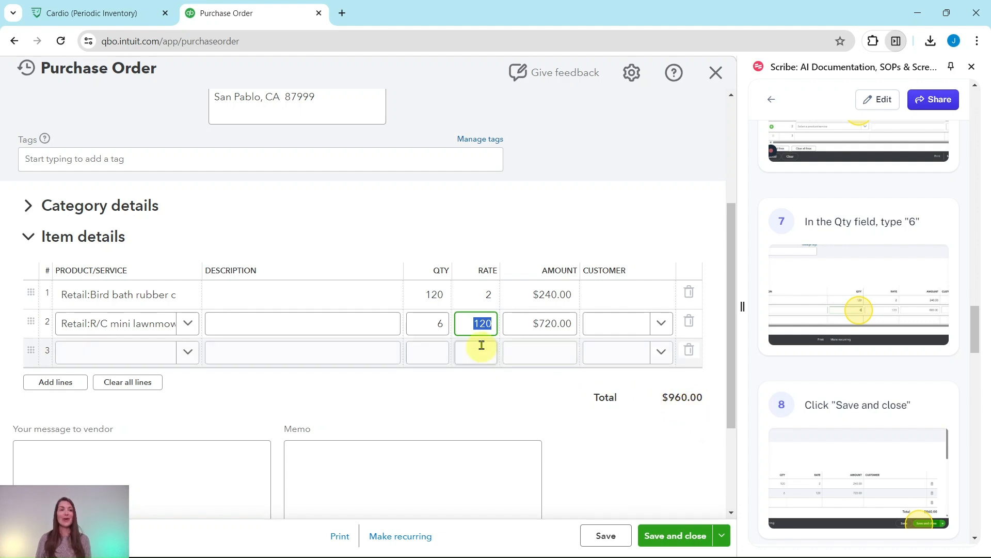
scroll(885, 349, down, 5)
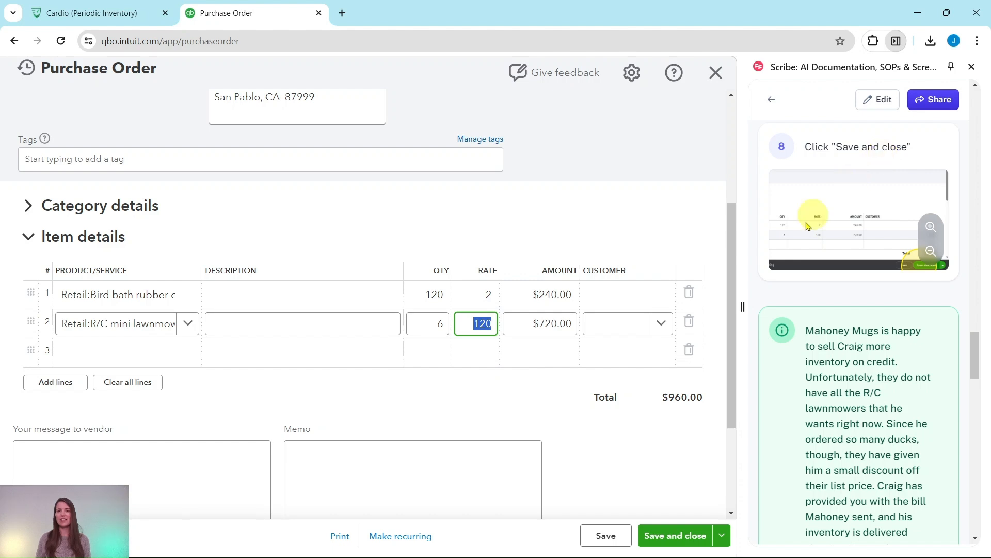
click(678, 537)
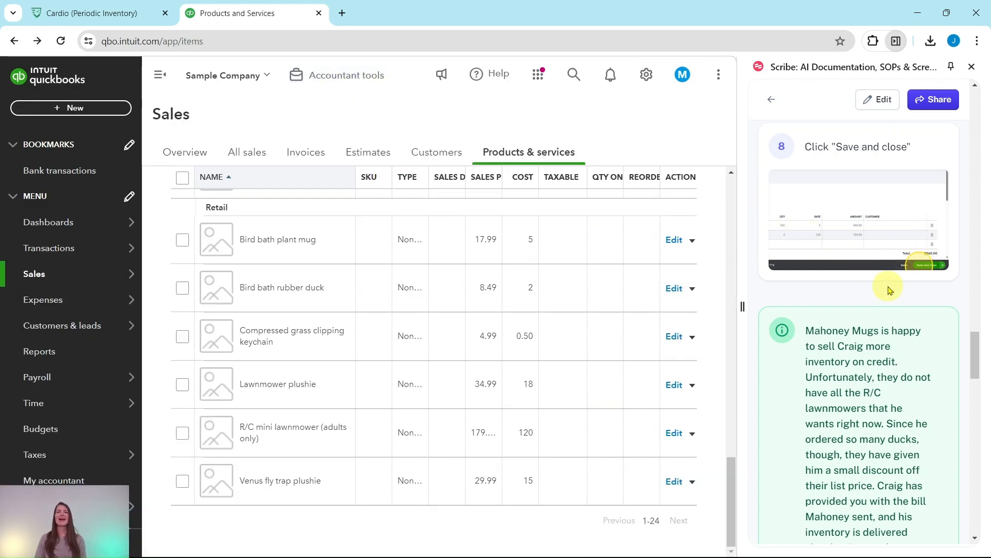
- Open the Expenses transaction list and dismiss the tip about managing columns
scroll(889, 290, down, 4)
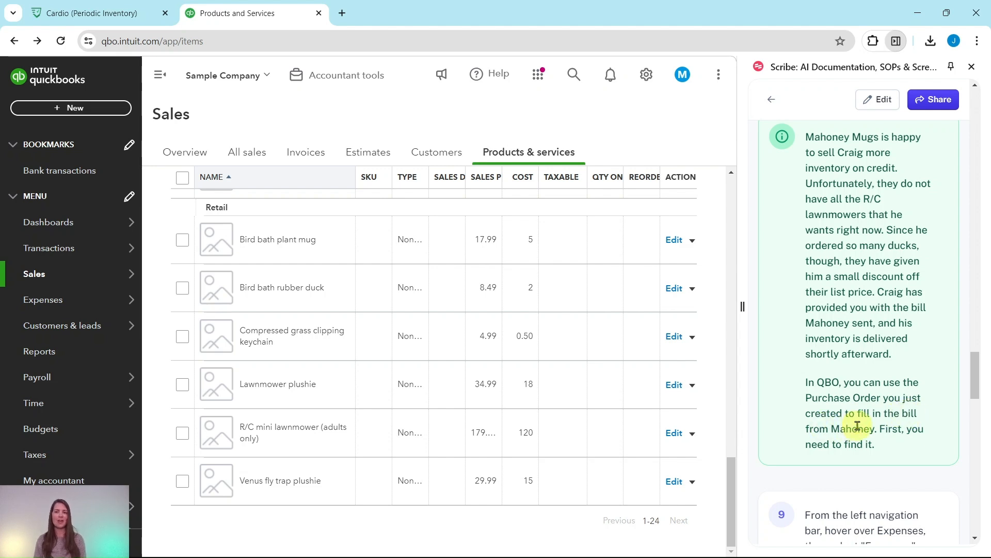
scroll(873, 392, down, 6)
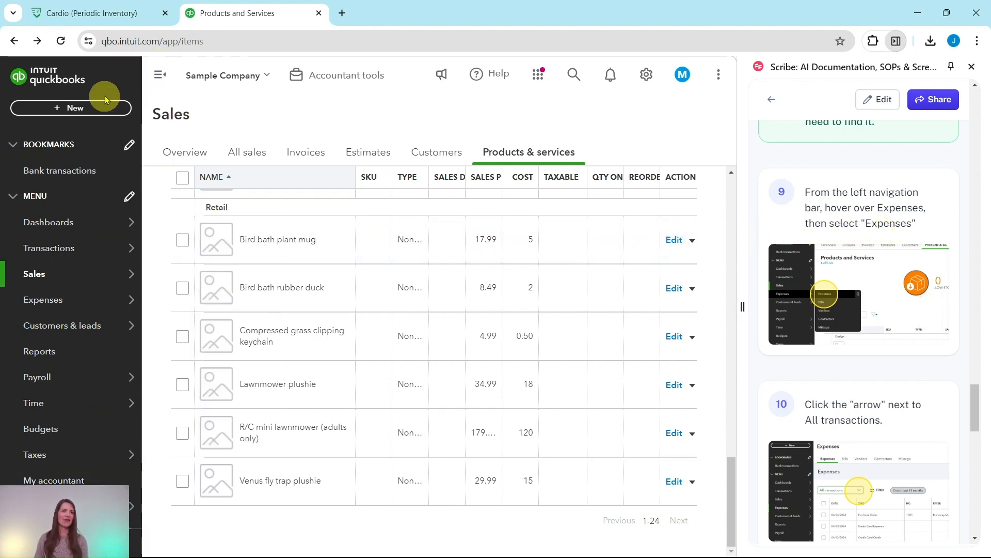
mouse_move(32, 309)
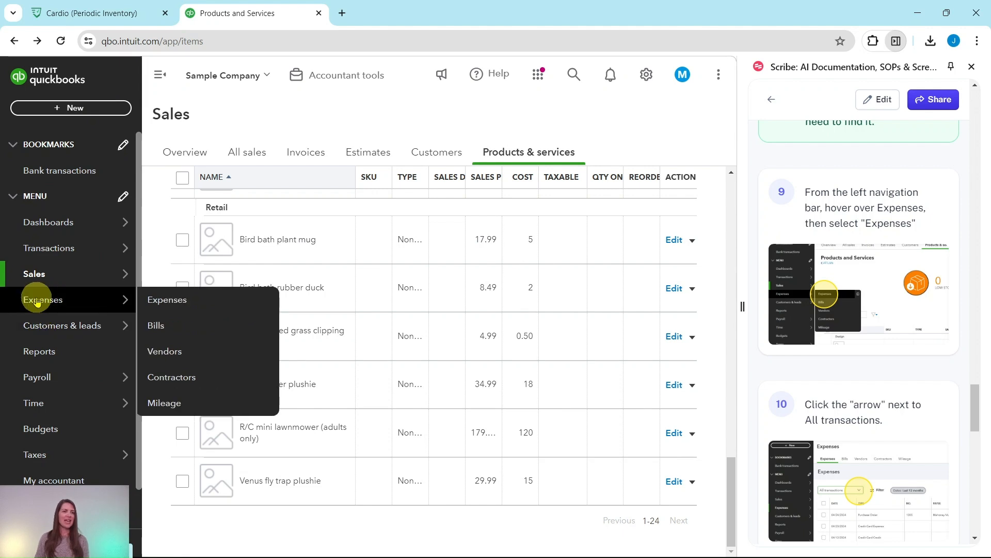
click(173, 304)
scroll(837, 310, down, 5)
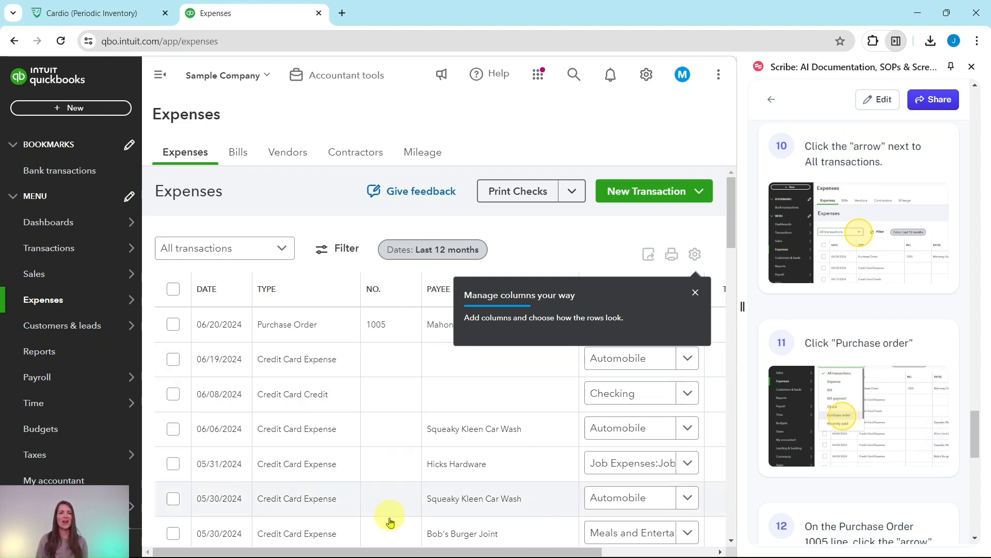
click(696, 294)
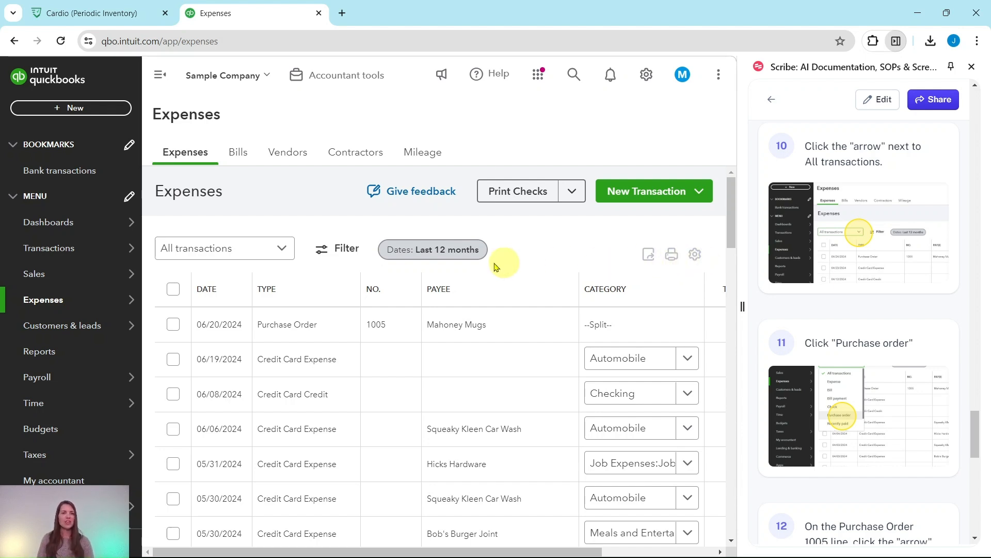
- Filter the expense transactions to show only the type "Purchase order"
click(280, 252)
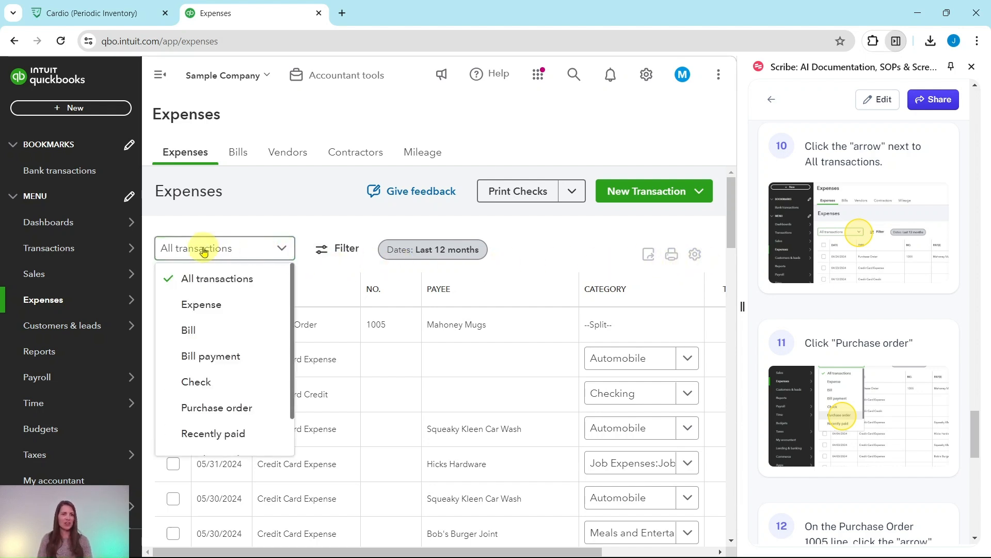
scroll(214, 269, down, 2)
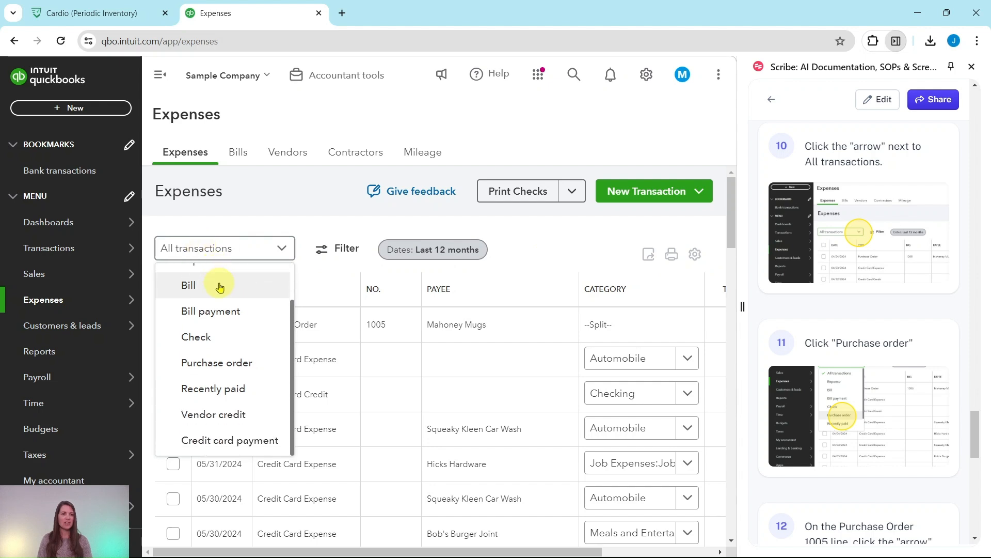
click(216, 367)
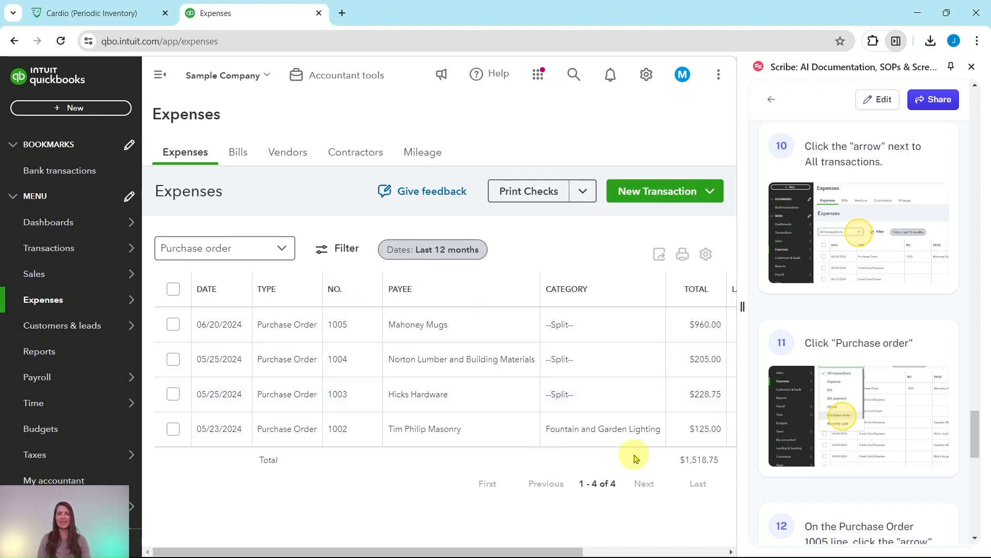
- Copy purchase order 1005 for Mahoney Mugs to a bill
scroll(929, 420, down, 5)
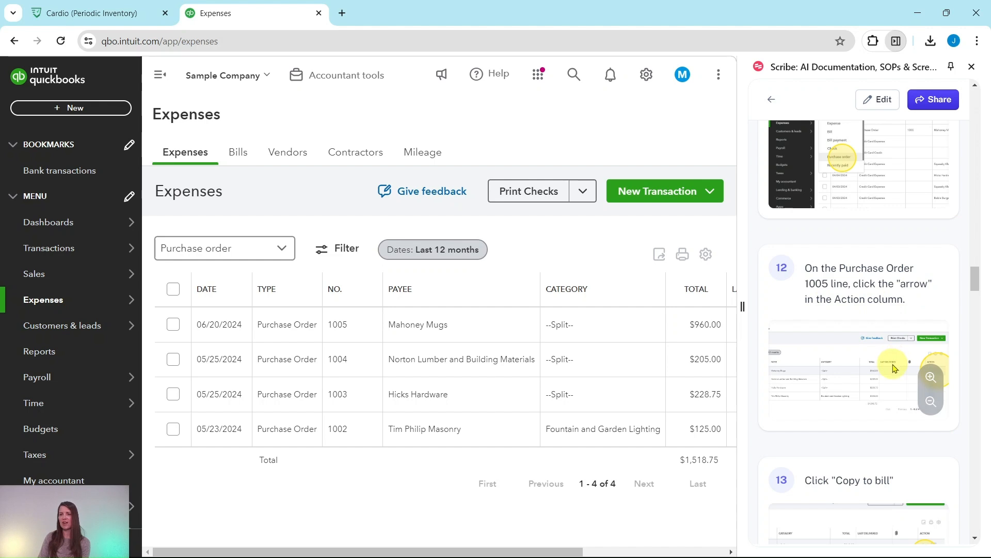
scroll(892, 365, down, 1)
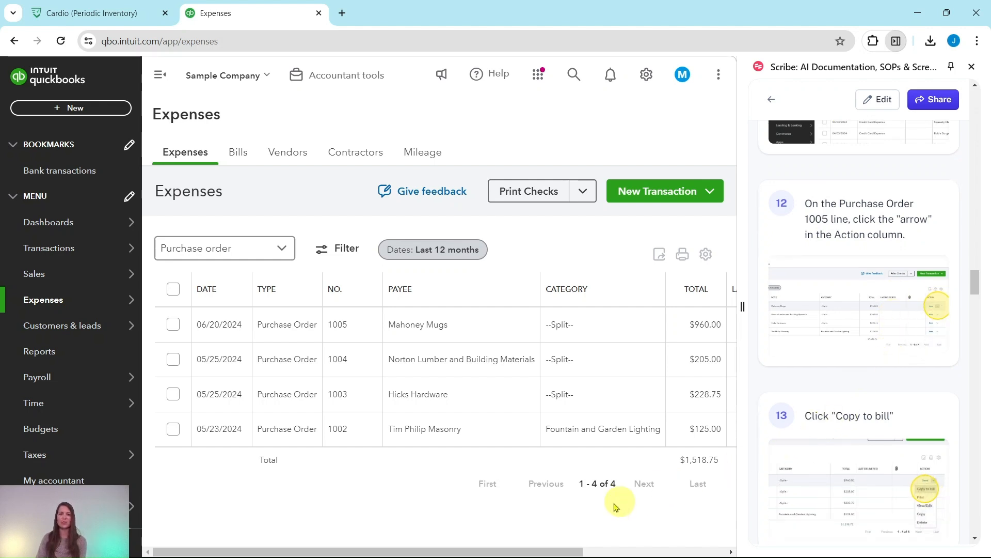
drag(536, 552, 715, 551)
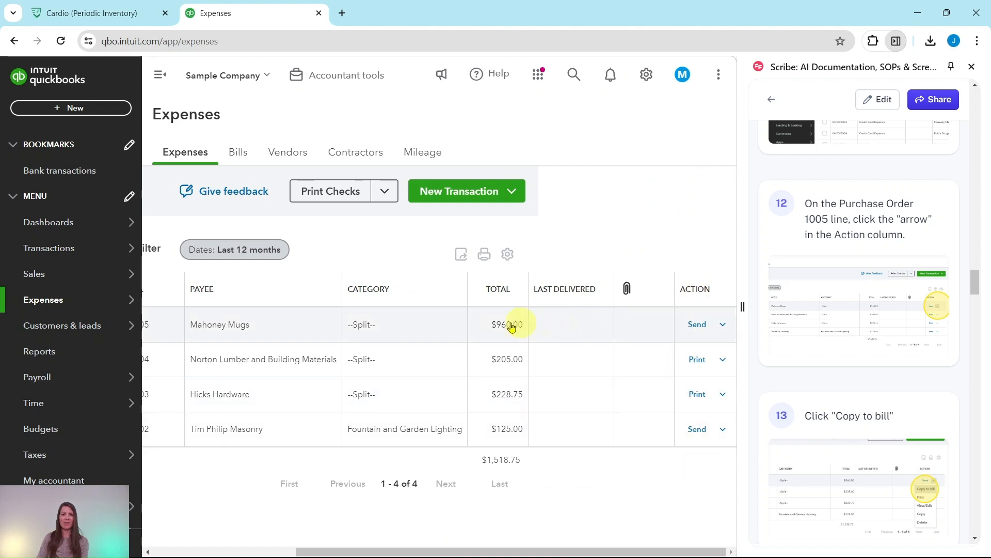
click(722, 325)
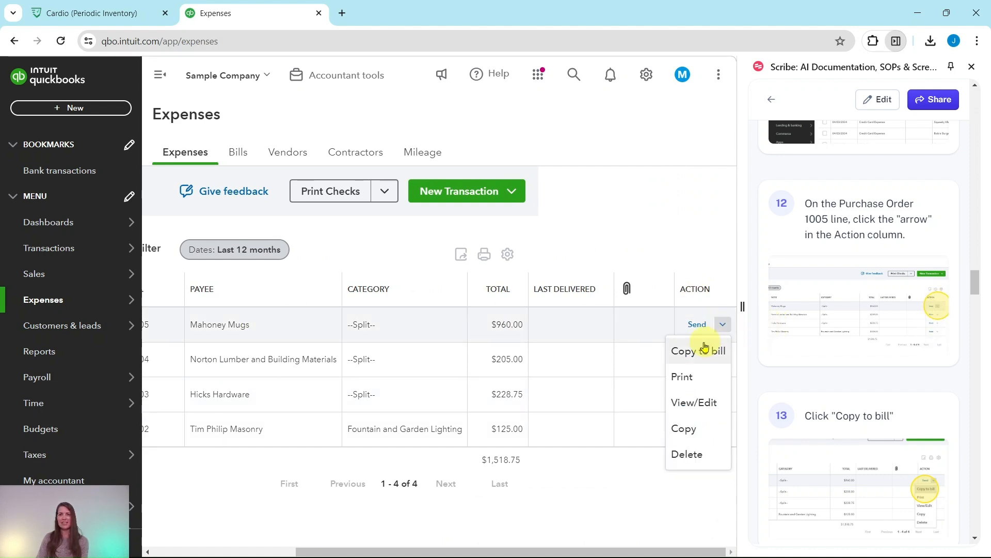
click(695, 356)
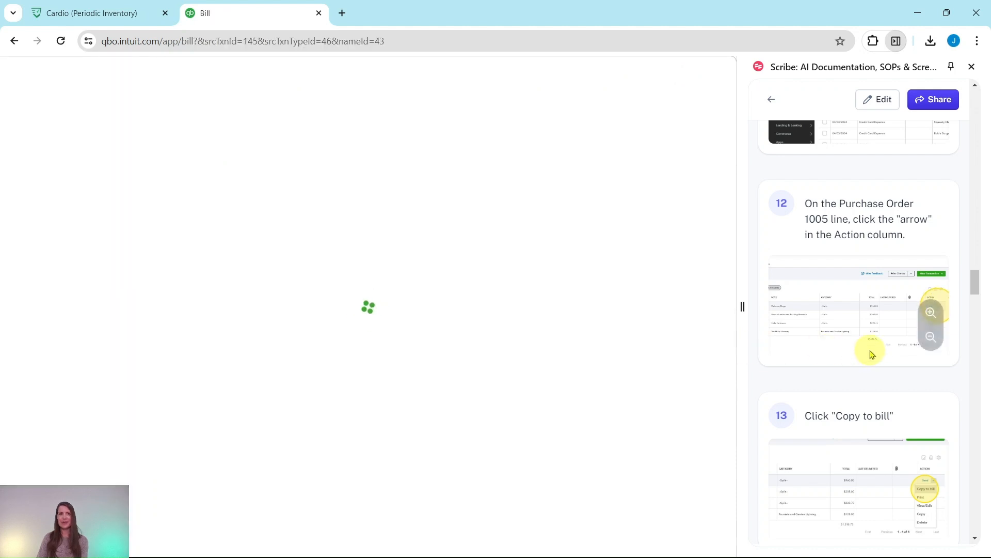
- Set the Mahoney Mugs bill's terms to Net 15 and enter 06/20/2024 as its bill number
scroll(871, 356, down, 7)
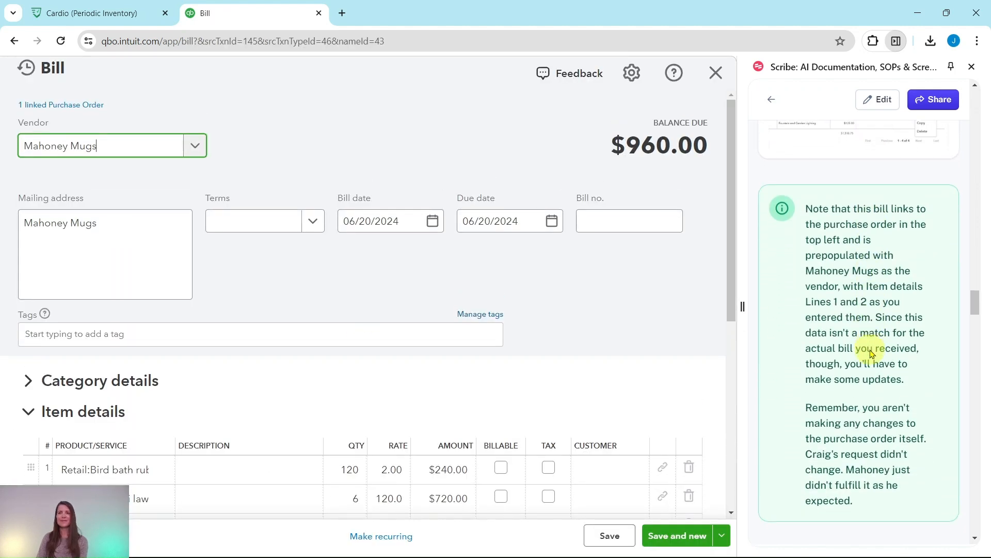
scroll(871, 353, down, 1)
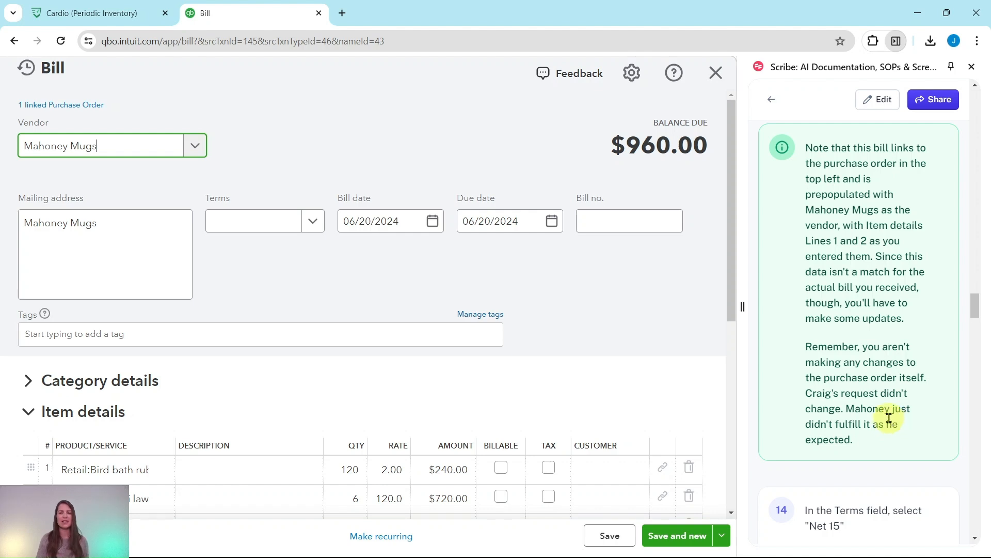
scroll(886, 410, down, 3)
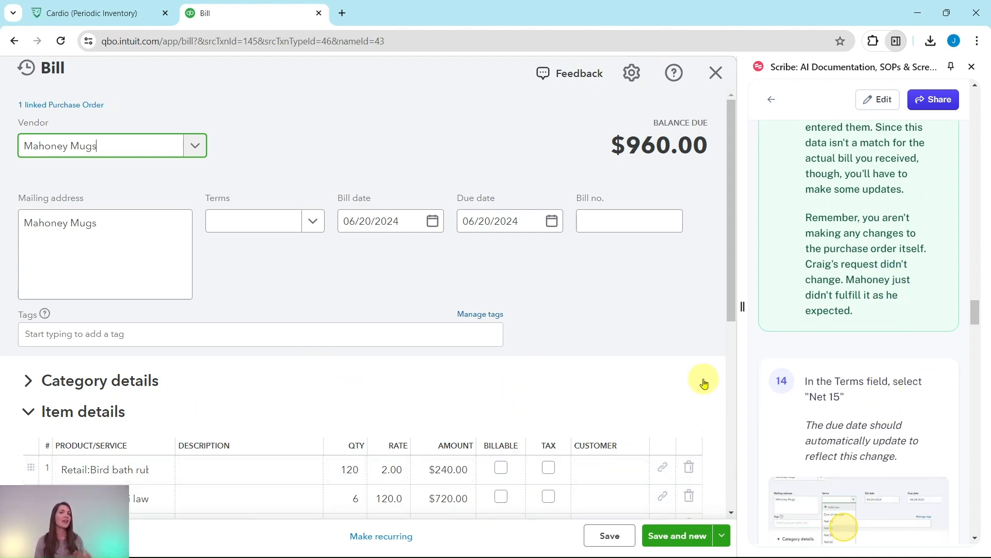
scroll(868, 302, down, 3)
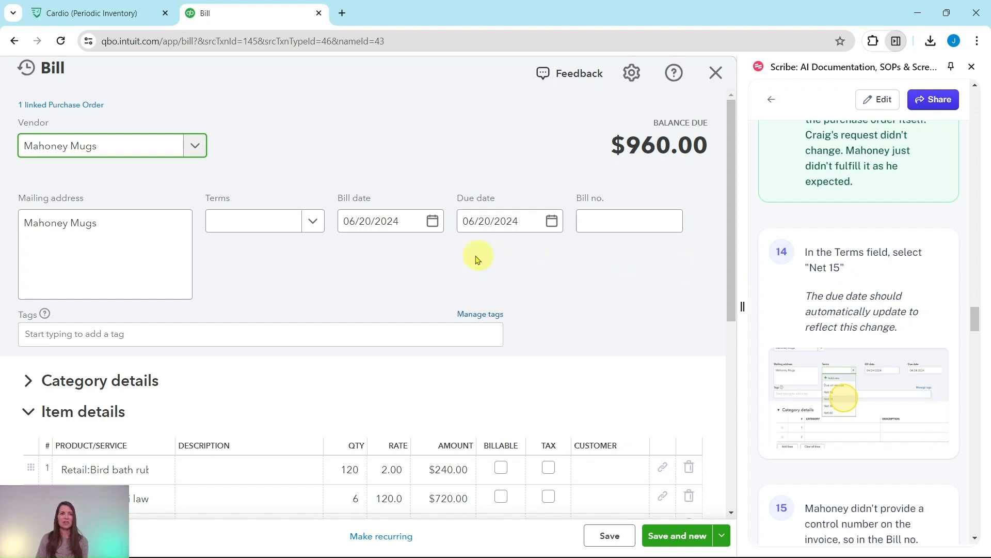
click(312, 223)
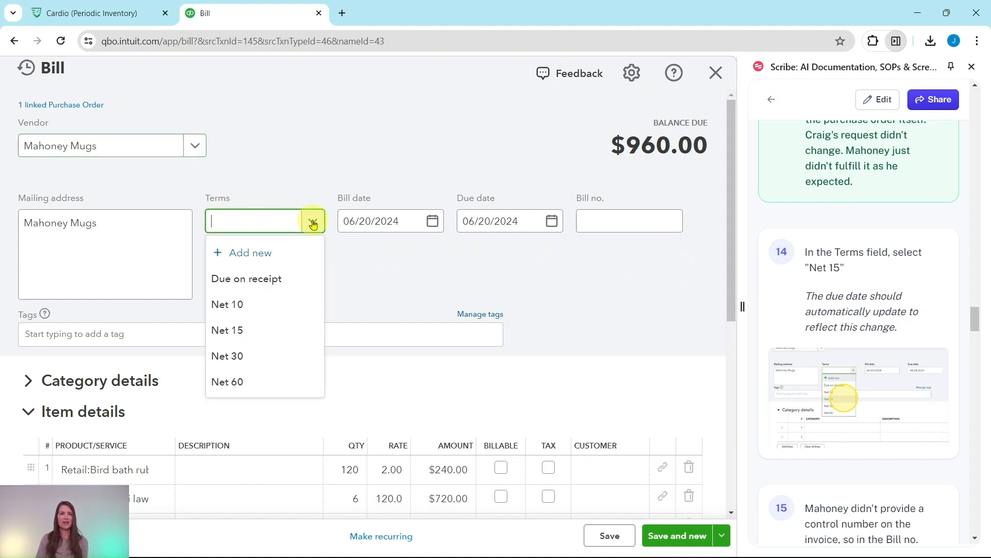
click(231, 335)
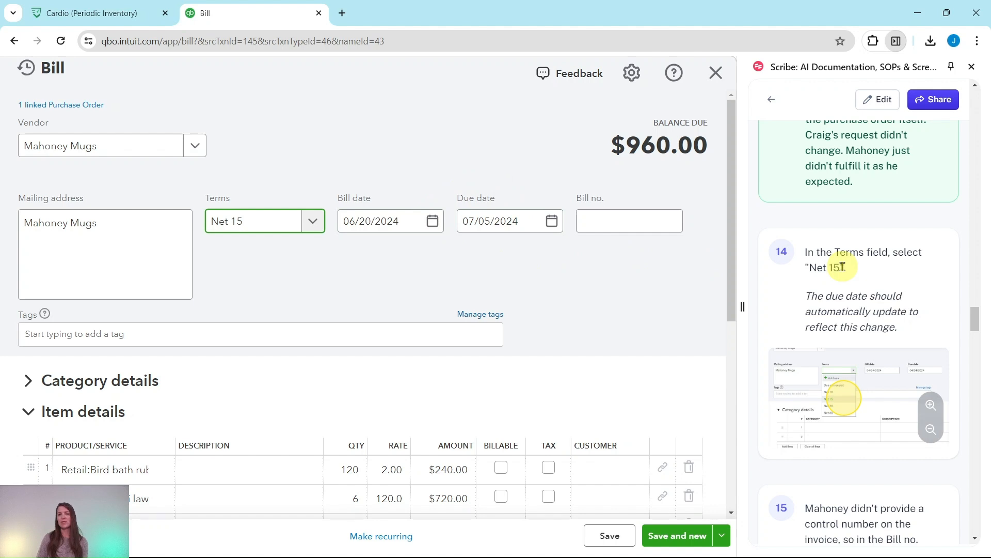
scroll(839, 265, down, 6)
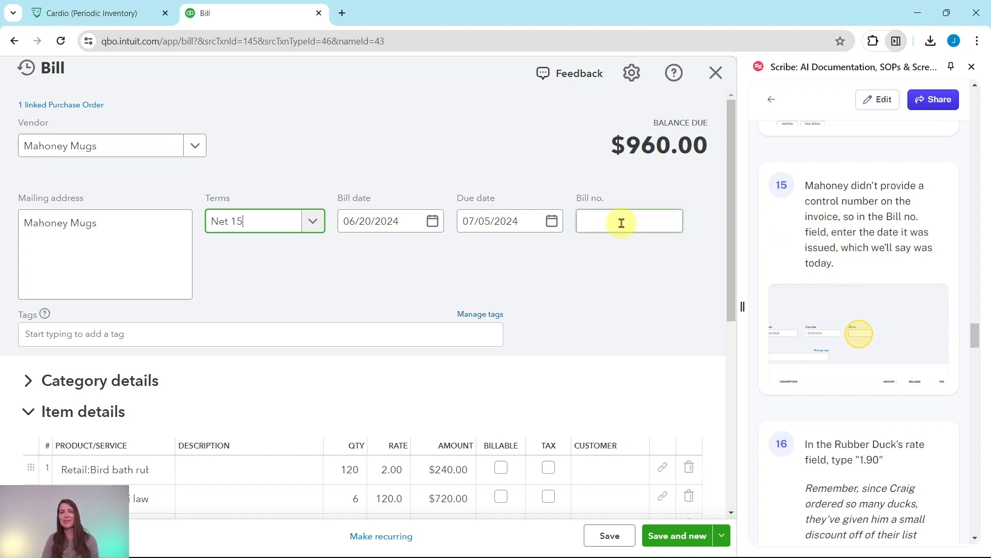
click(602, 223)
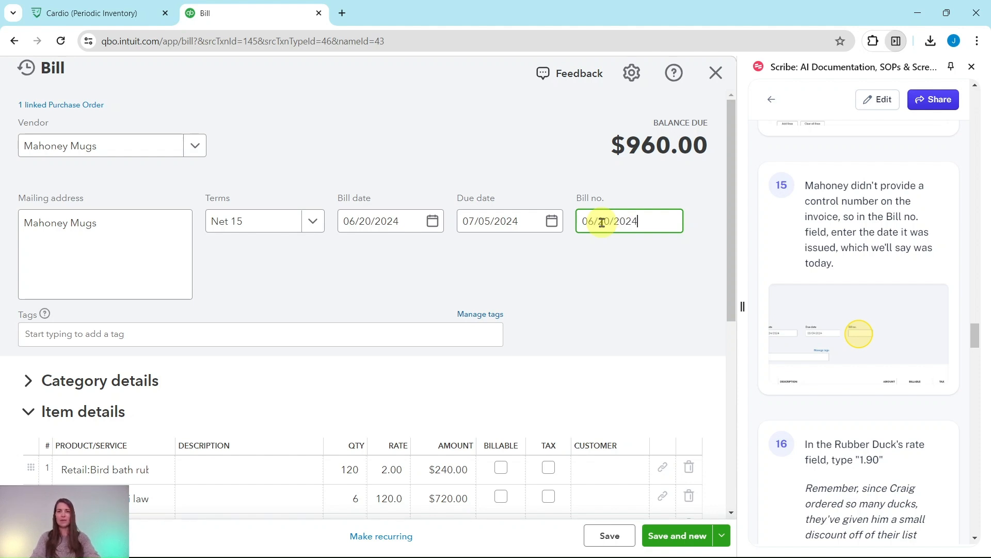
- Set the rate of the Bird bath rubber duck on item line 1 of the bill to 1.90
scroll(540, 210, down, 1)
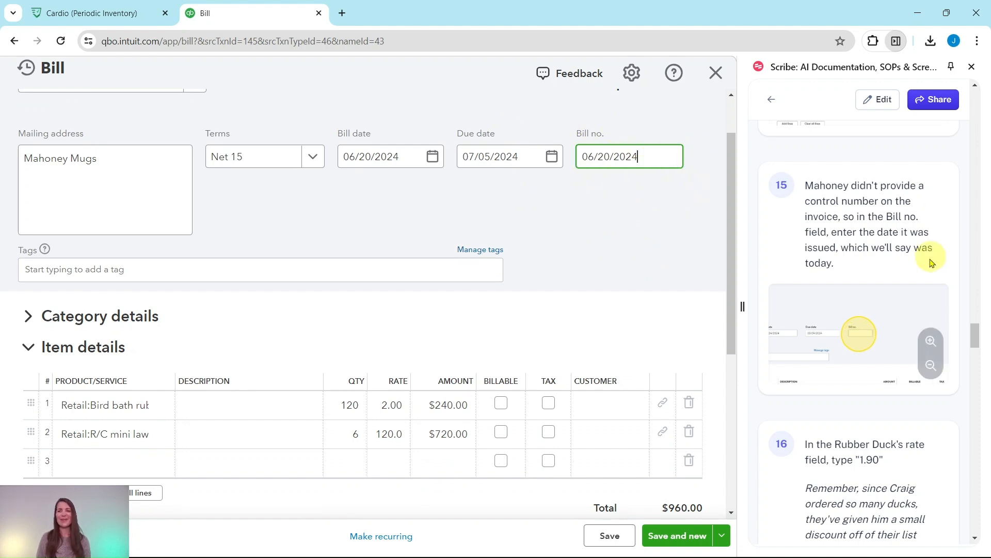
scroll(809, 238, down, 4)
scroll(807, 239, down, 1)
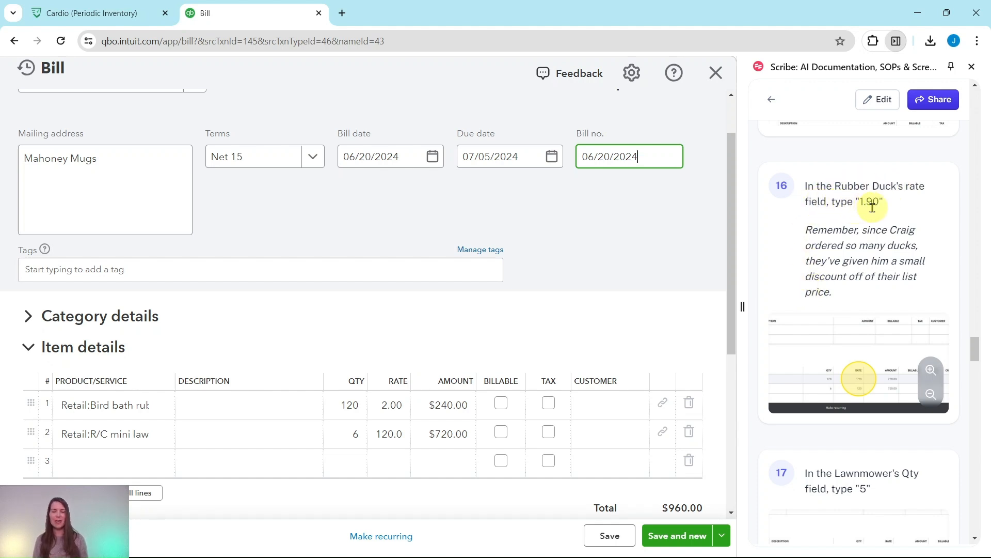
click(393, 405)
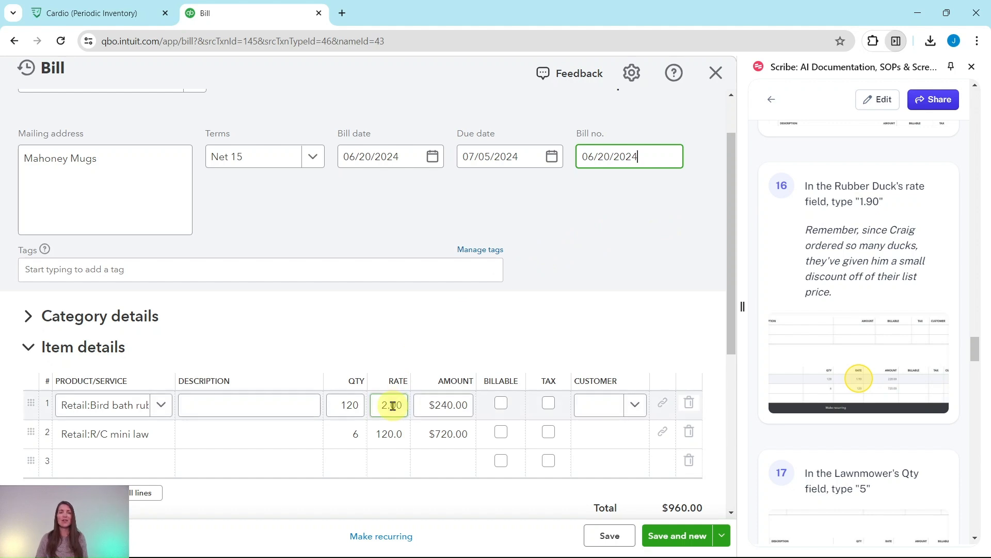
drag(384, 405, 417, 407)
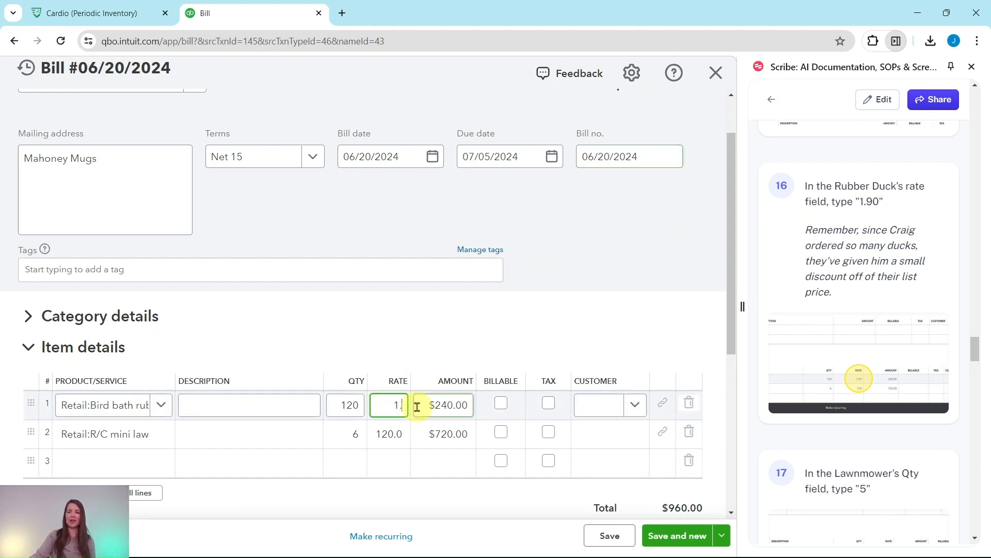
text(1.90)
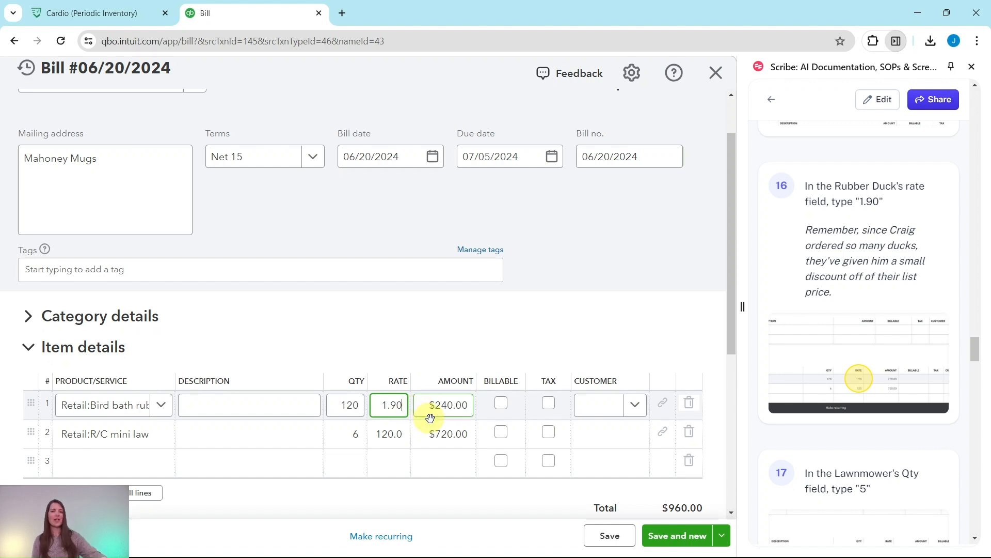
click(440, 412)
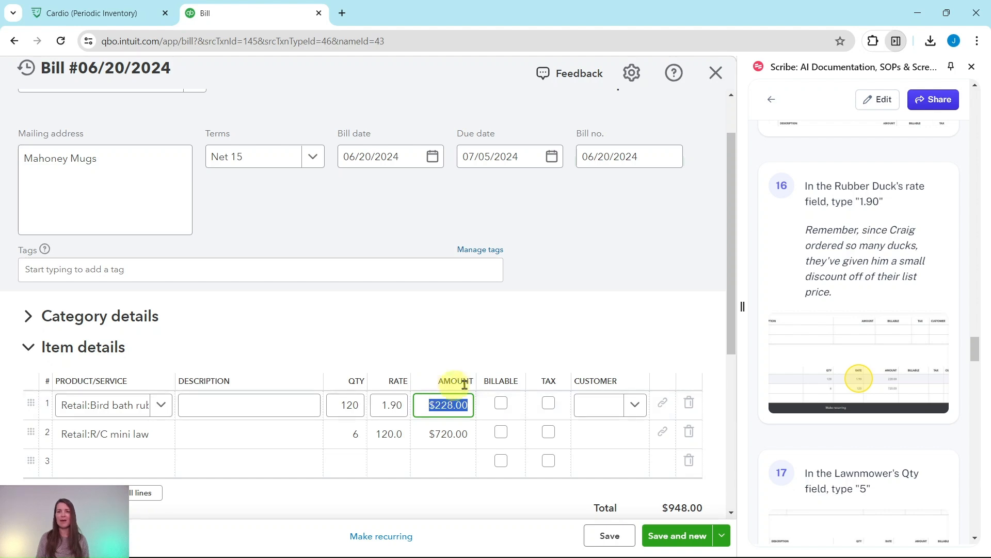
- Set the quantity of the R/C mini lawnmower on item line 2 of the bill to 5
scroll(826, 390, down, 5)
scroll(826, 390, down, 1)
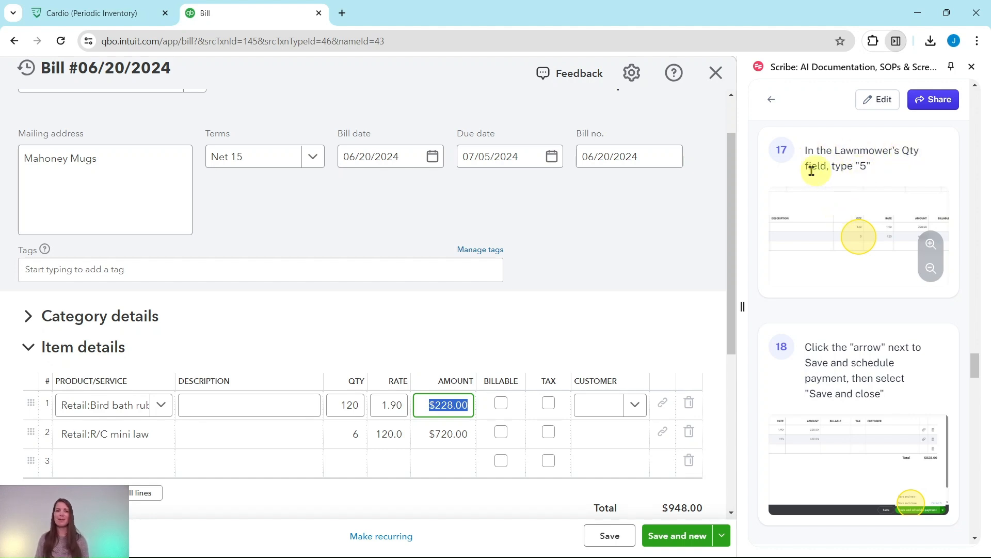
click(348, 443)
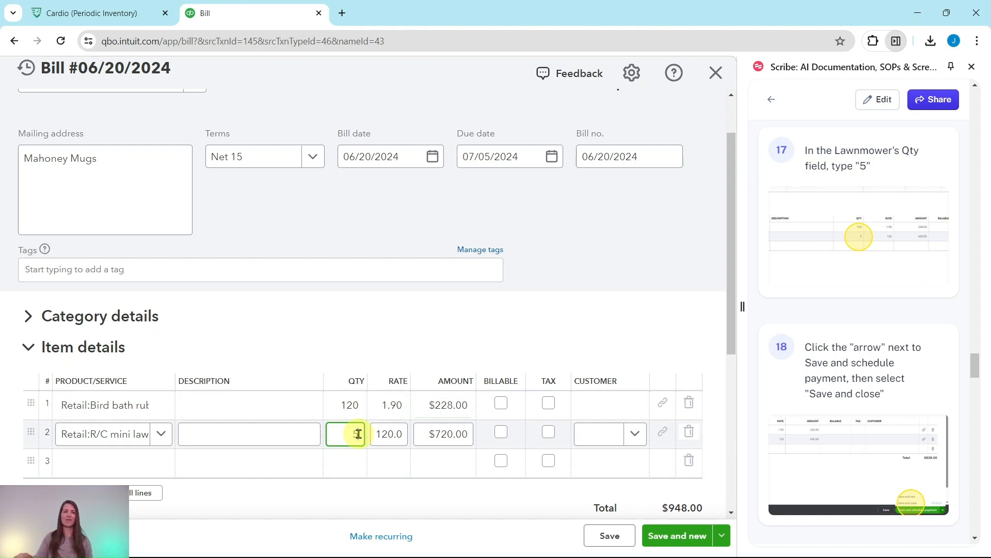
text(5)
key(Tab)
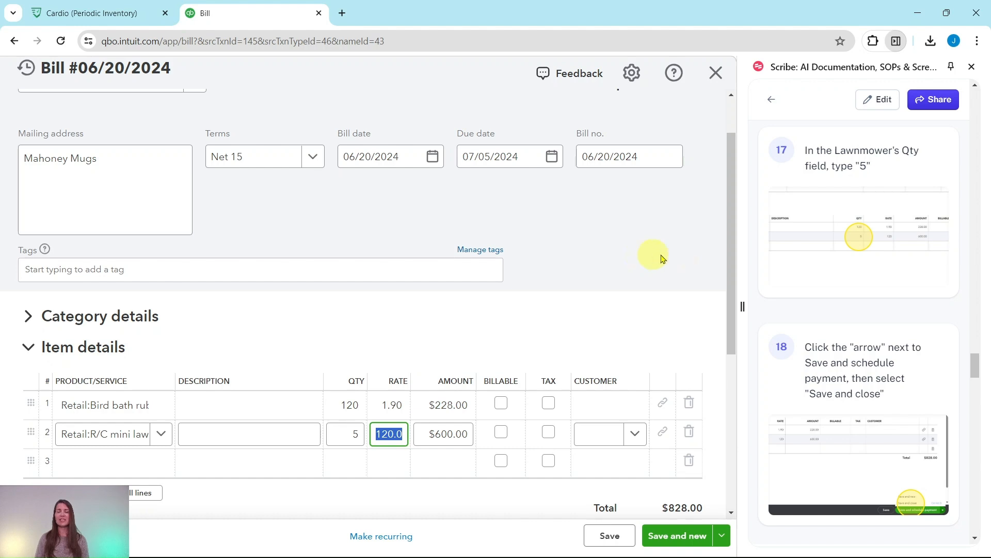
- Save and close the Mahoney Mugs bill
scroll(858, 290, down, 4)
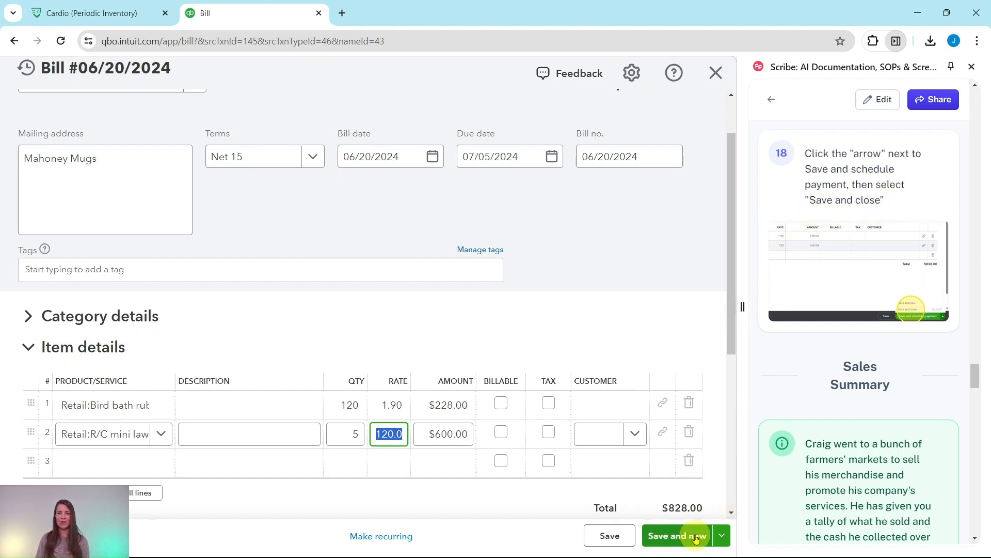
click(724, 536)
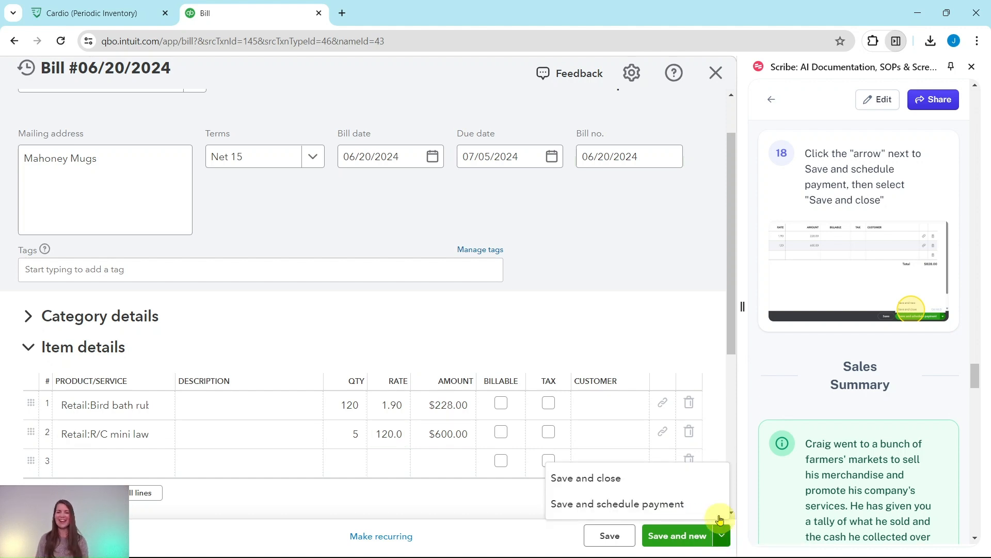
click(587, 481)
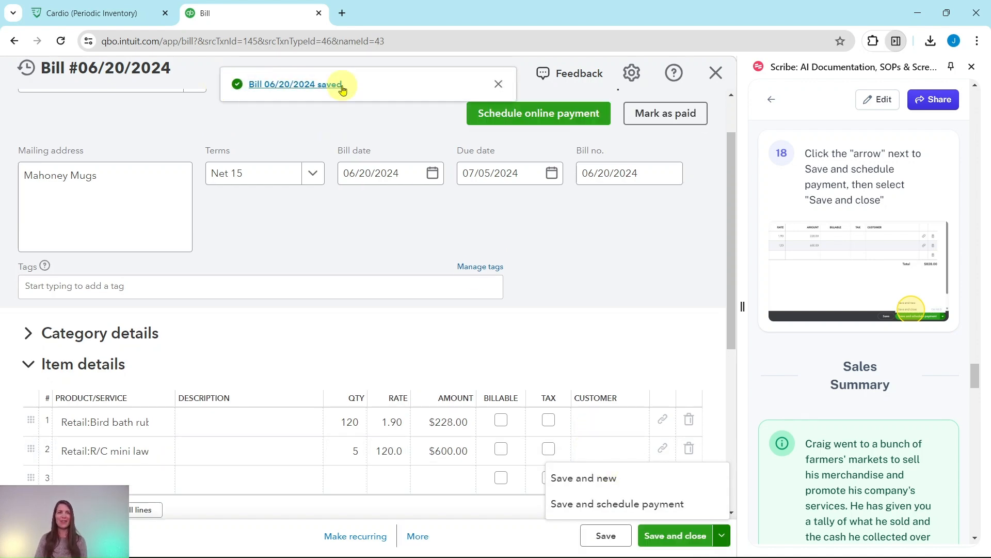
- Read the guide's Sales Summary section on recording the farmers' market sales
scroll(832, 300, down, 5)
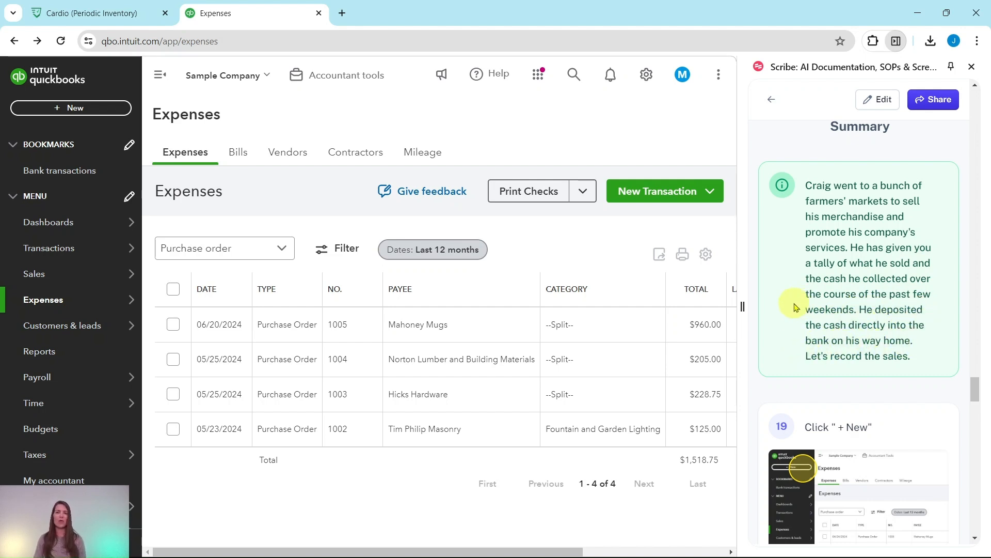
scroll(796, 310, up, 1)
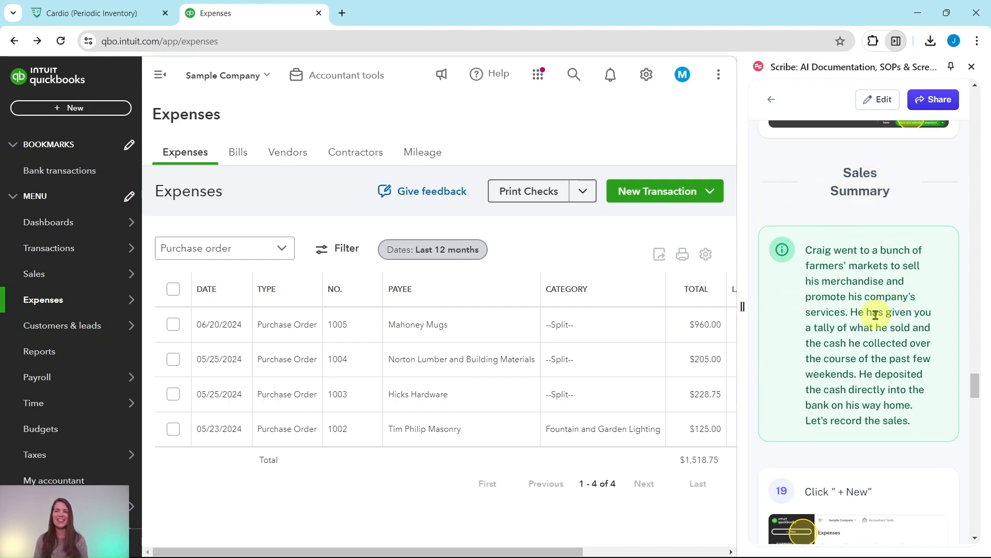
- Start a new sales receipt for the farmers' market sales
scroll(868, 315, down, 1)
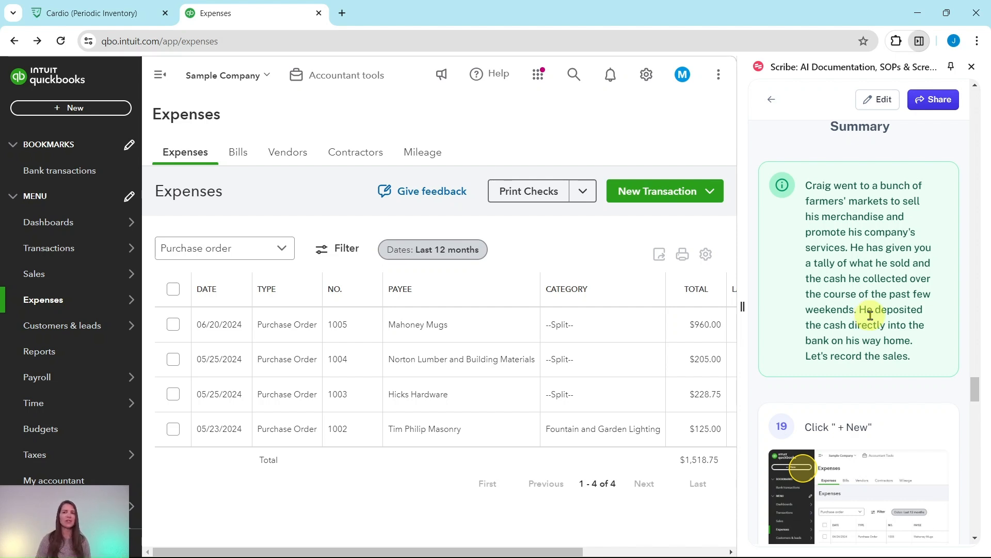
scroll(871, 315, down, 4)
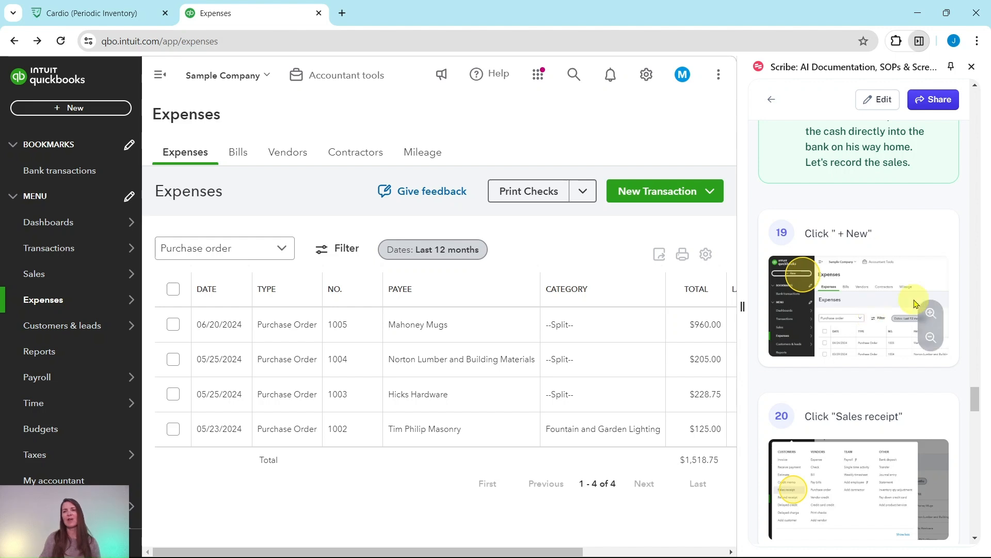
scroll(903, 274, down, 1)
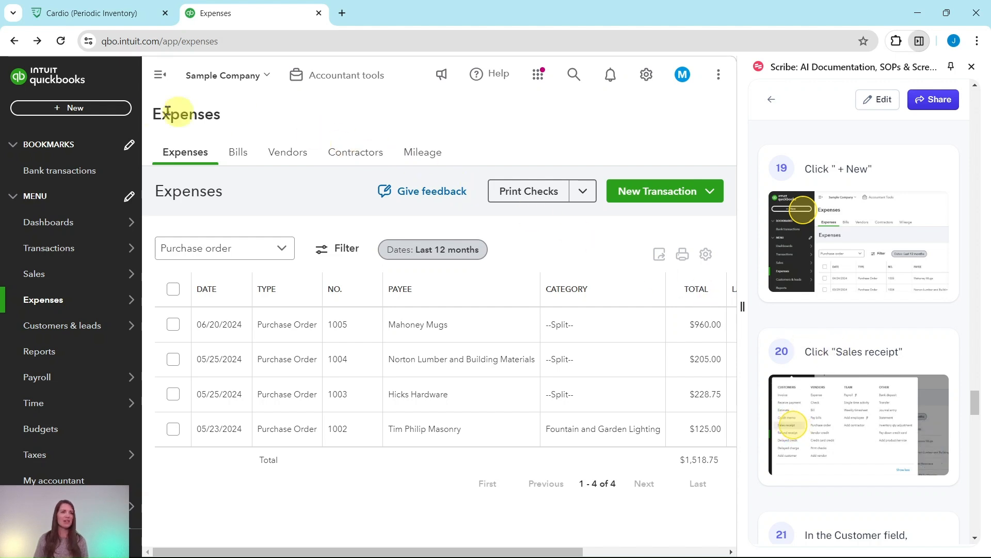
click(79, 114)
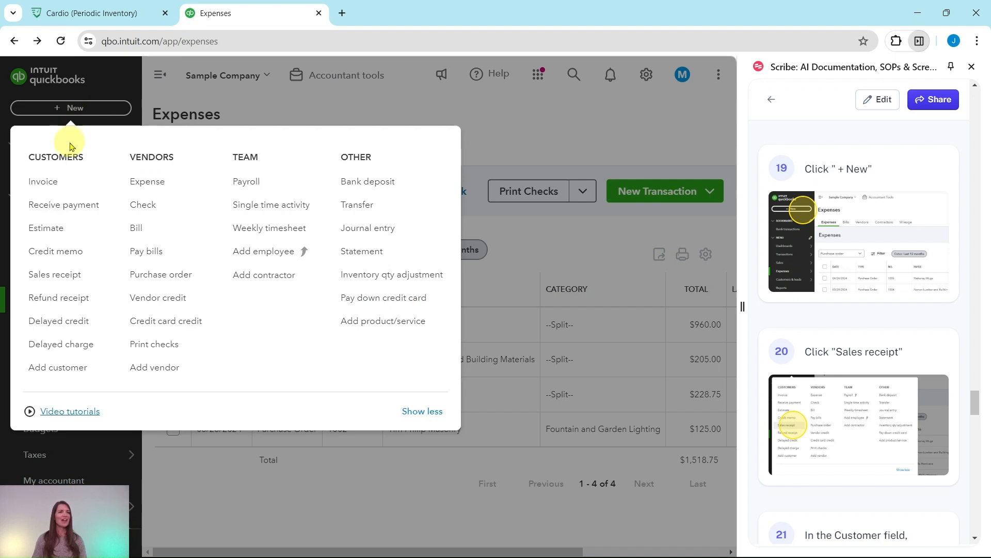
click(52, 279)
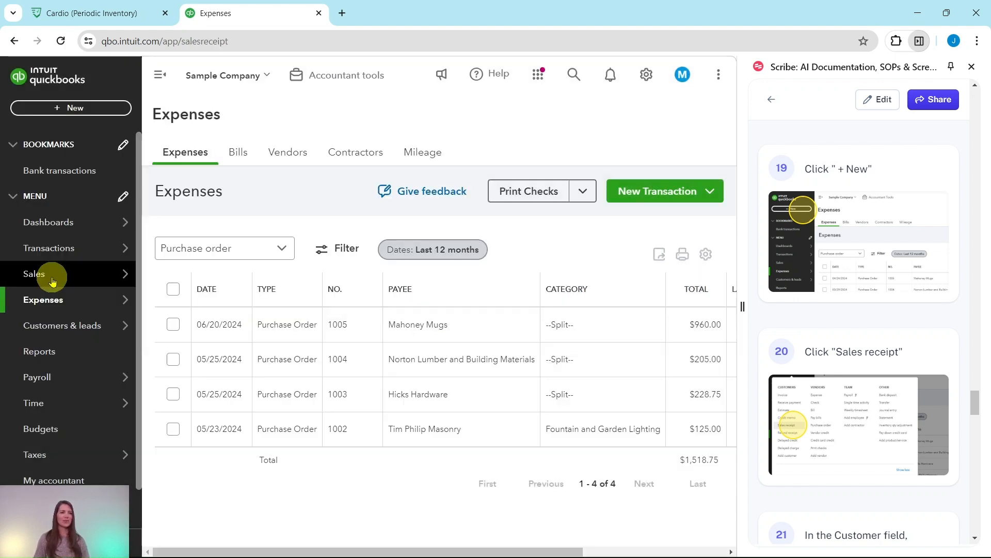
- Add a new customer with the display name "Market Customers" to the sales receipt and save it
scroll(878, 227, down, 7)
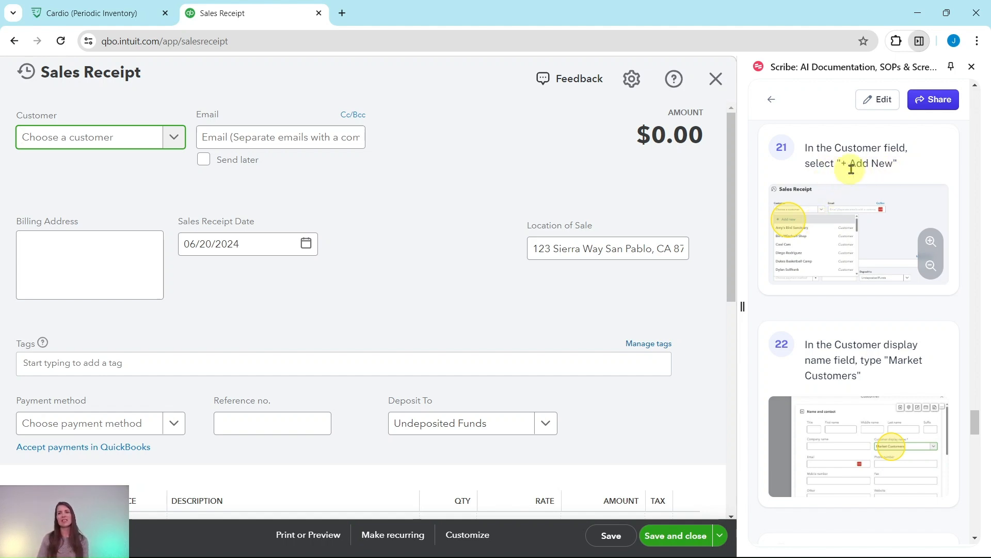
click(174, 139)
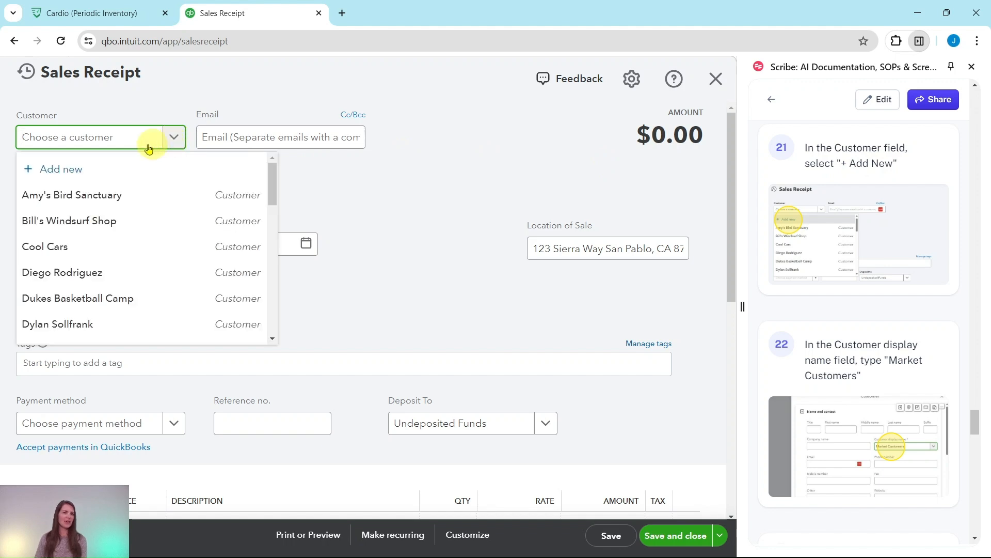
click(58, 175)
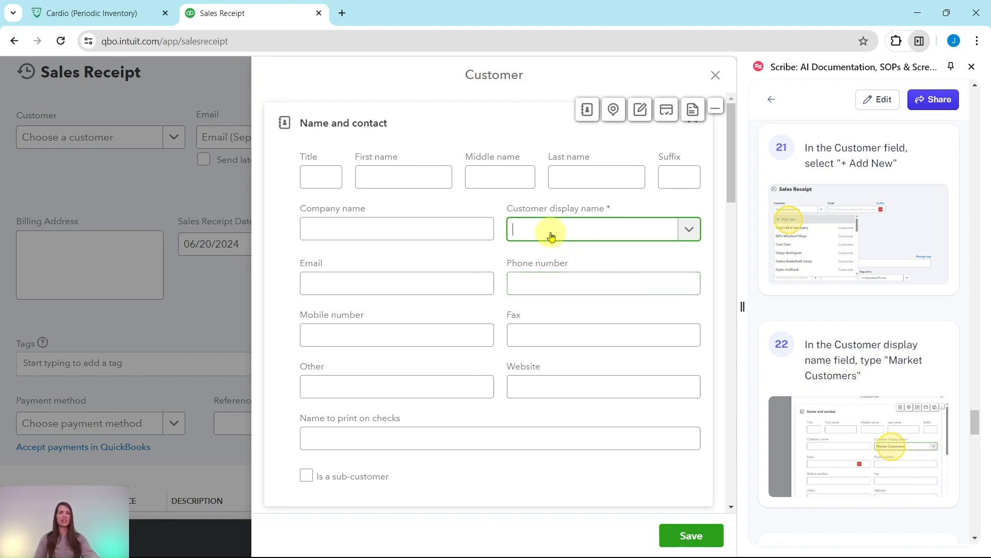
text(Market )
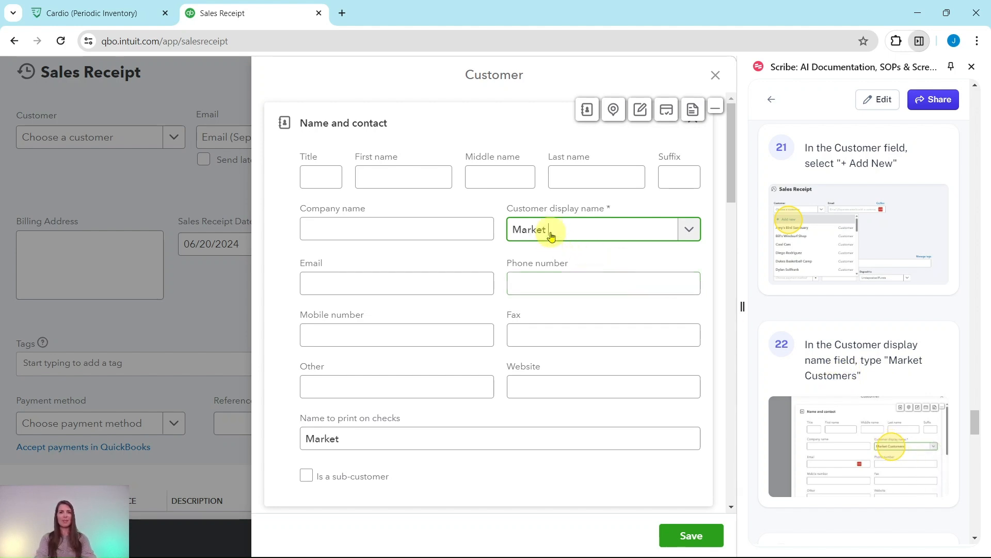
text(Customers)
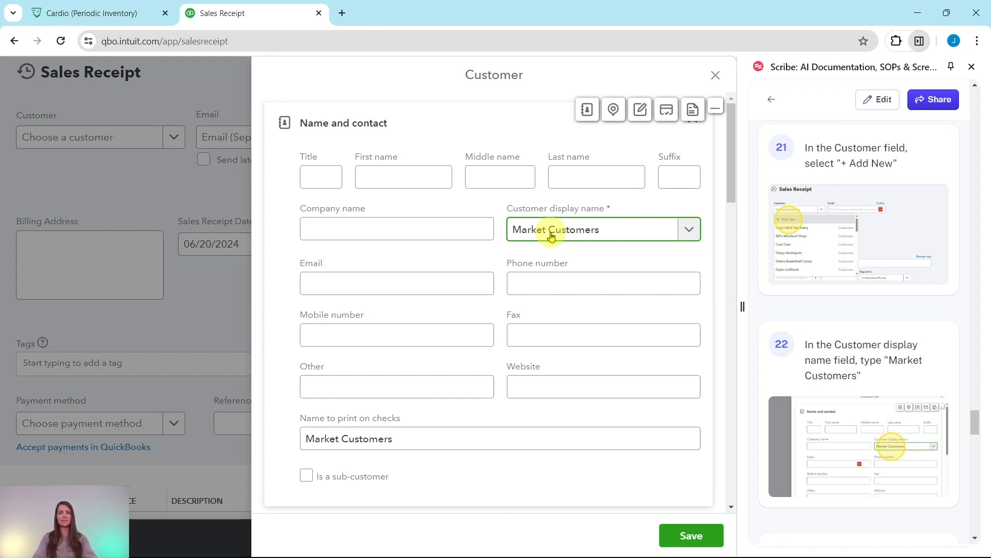
scroll(837, 279, down, 5)
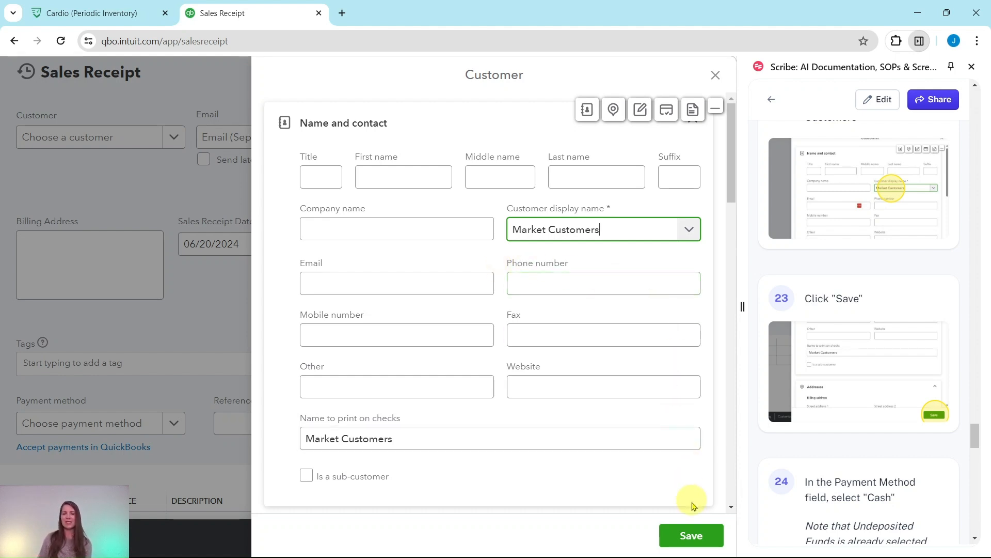
click(692, 536)
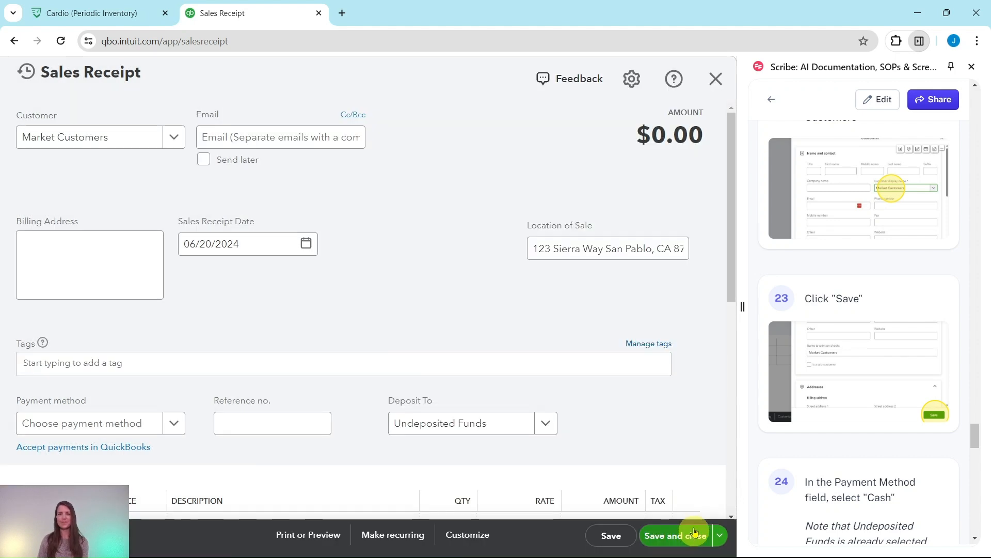
- Set the payment method of the sales receipt to Cash
scroll(843, 272, down, 6)
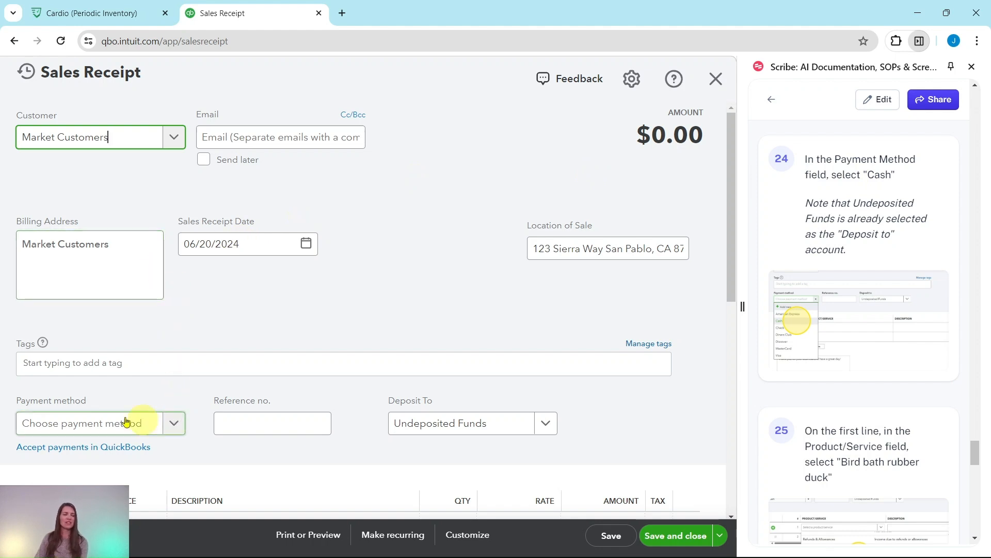
click(180, 423)
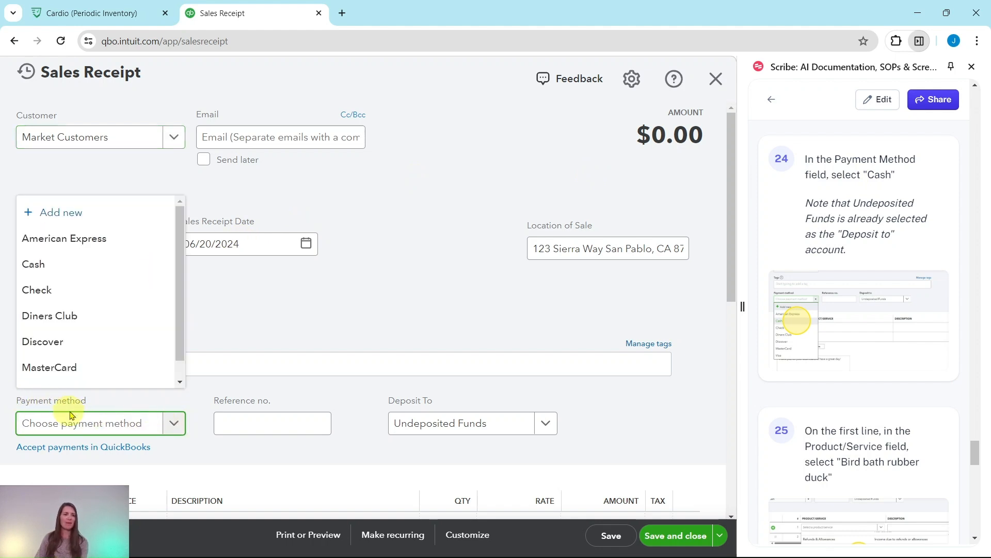
click(34, 266)
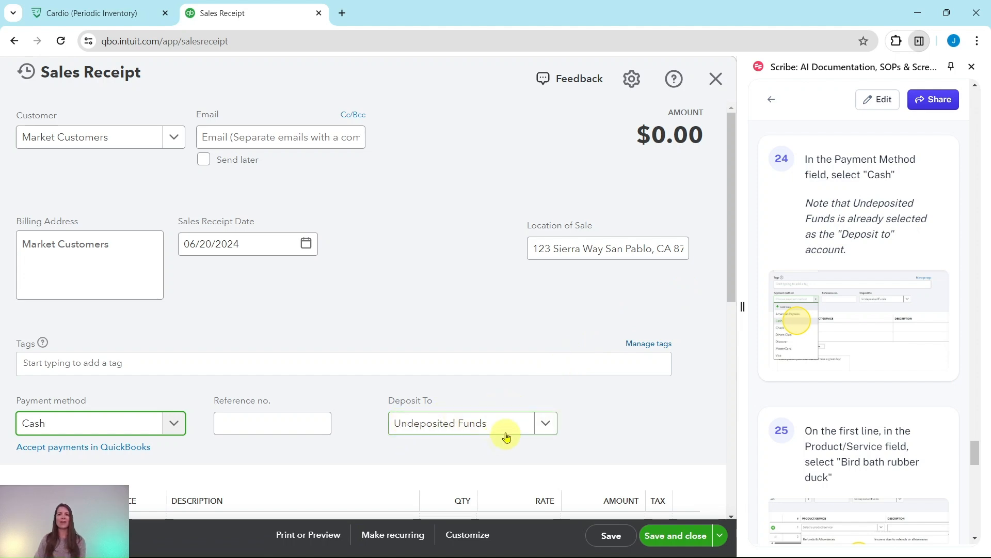
- Choose "Bird bath rubber duck" as the product on line 1 of the sales receipt
scroll(503, 442, down, 3)
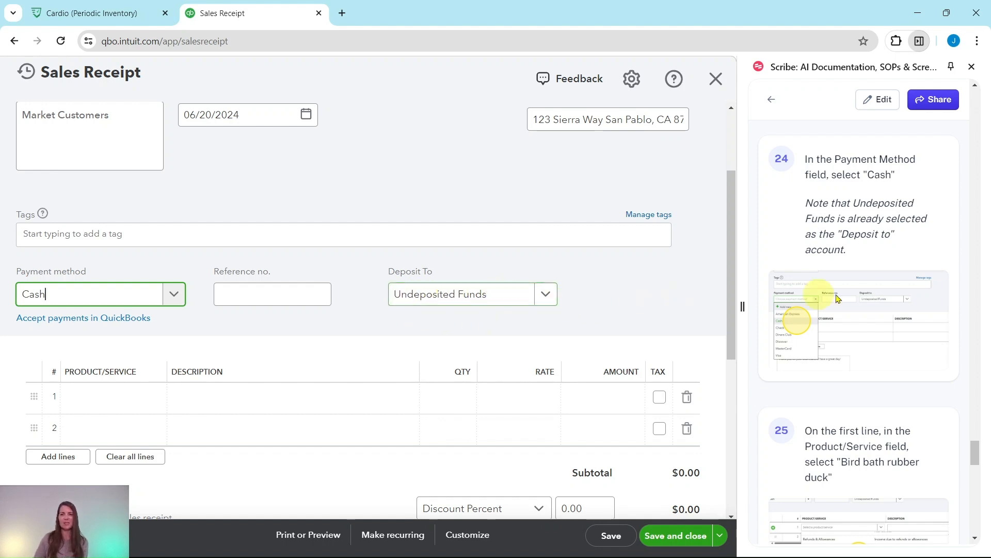
scroll(902, 298, down, 4)
scroll(903, 299, down, 1)
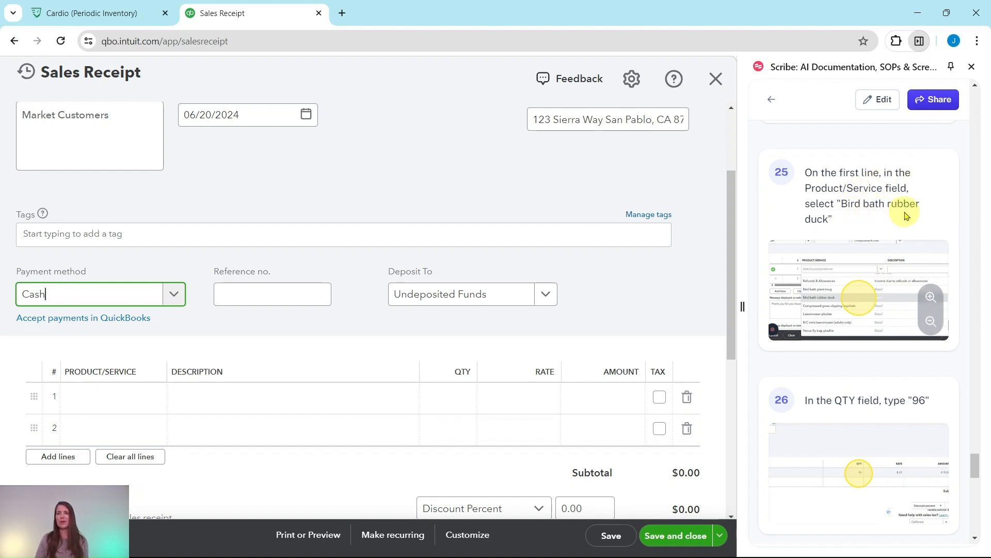
scroll(139, 300, down, 4)
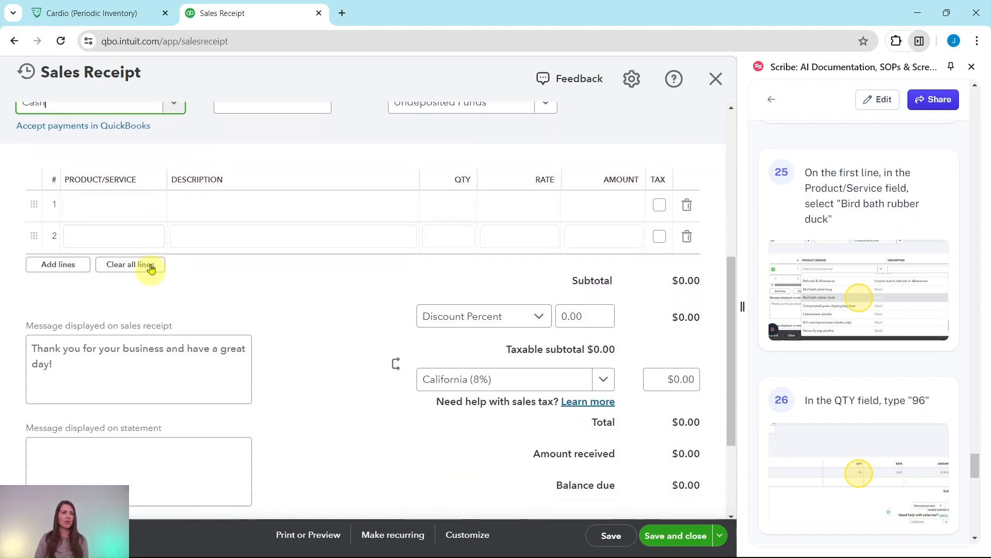
click(100, 209)
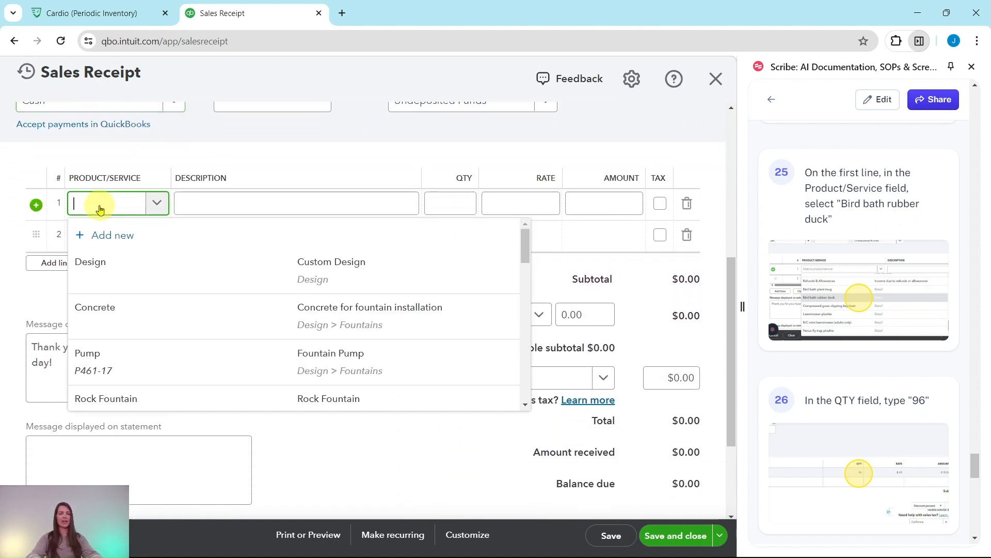
text(bird)
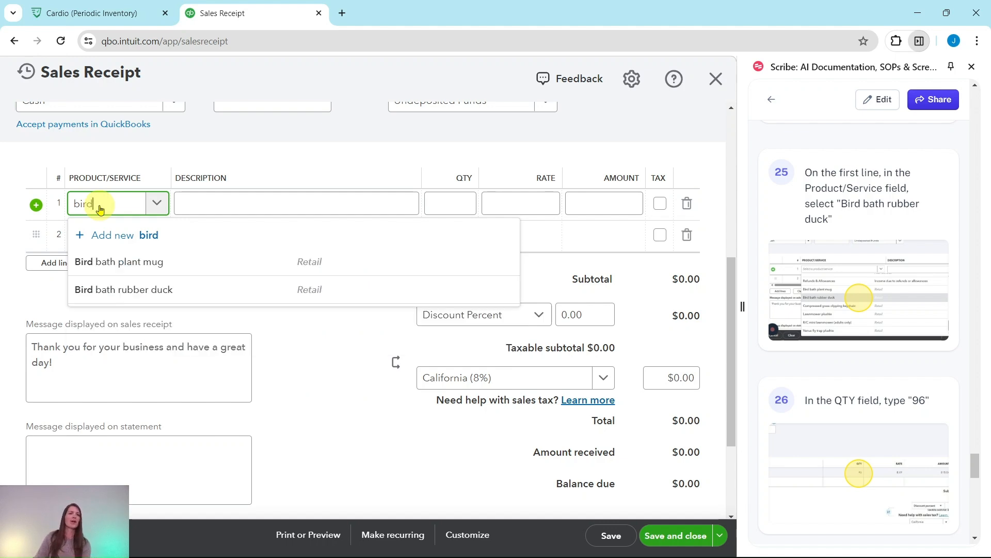
click(139, 296)
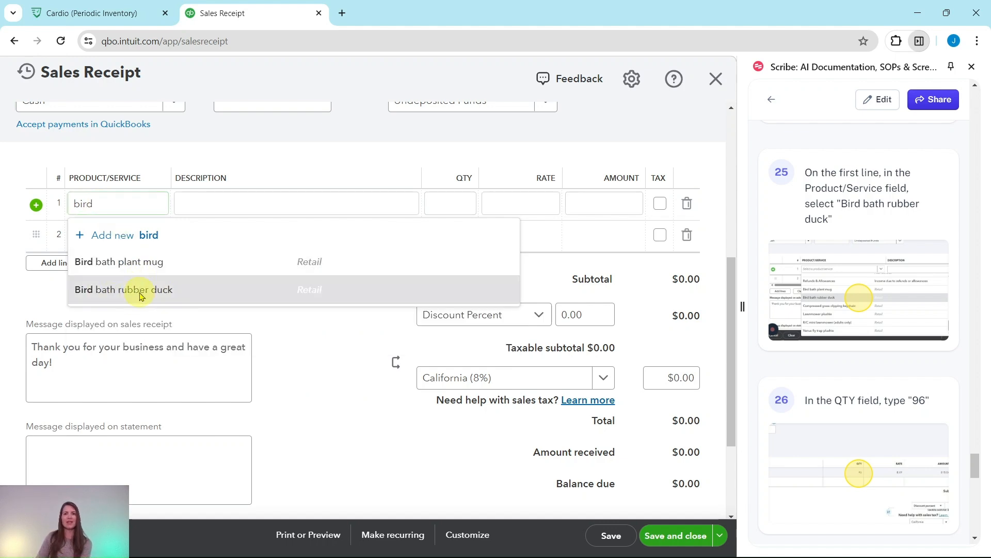
- Set the quantity of the Bird bath rubber duck on line 1 to 96
scroll(866, 342, down, 3)
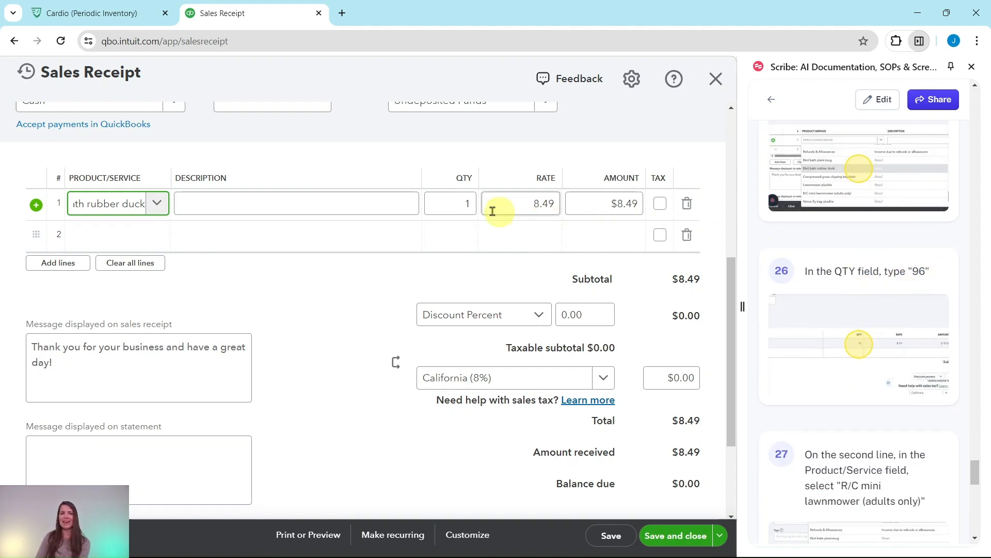
click(468, 202)
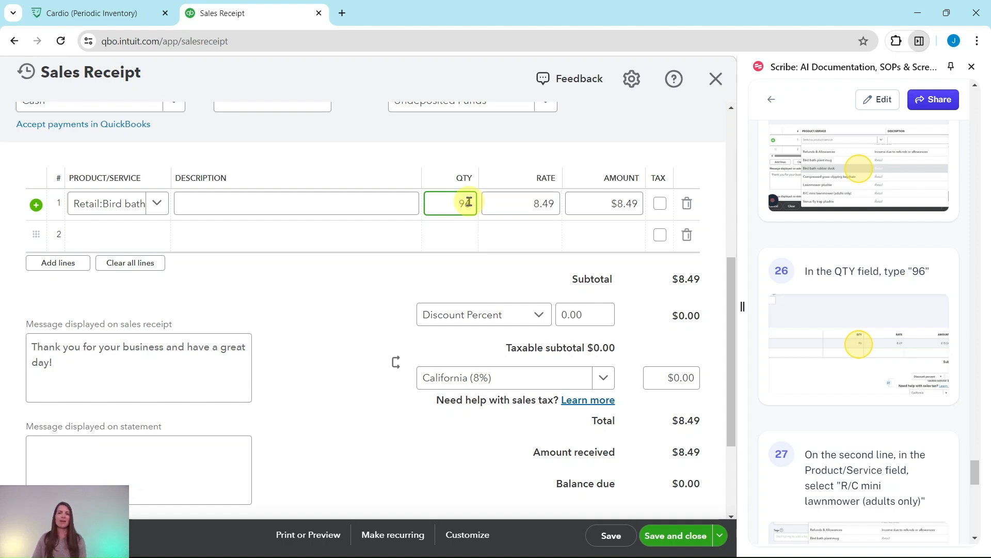
text(96)
key(Tab)
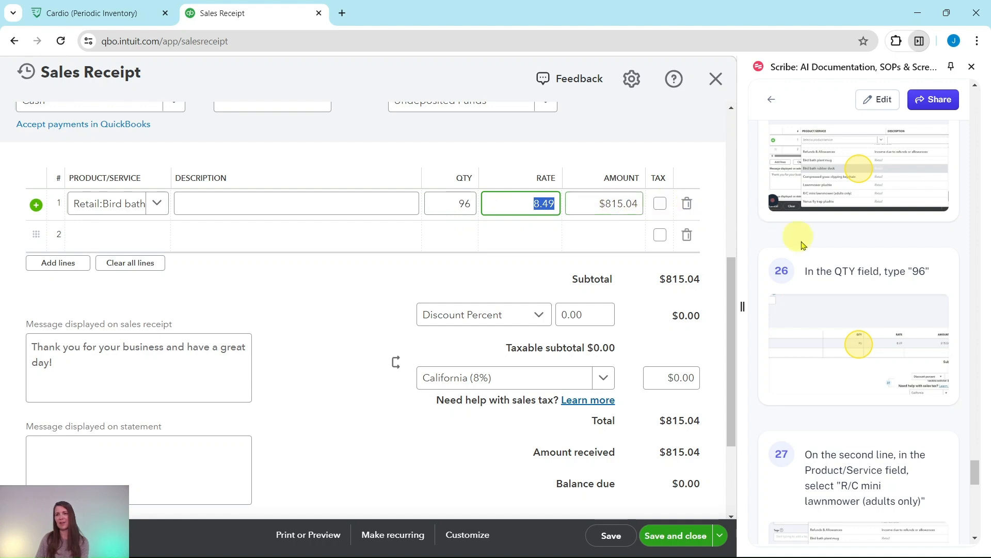
- Choose "R/C mini lawnmower (adults only)" as the product on line 2 of the sales receipt
scroll(844, 289, down, 2)
scroll(844, 289, down, 3)
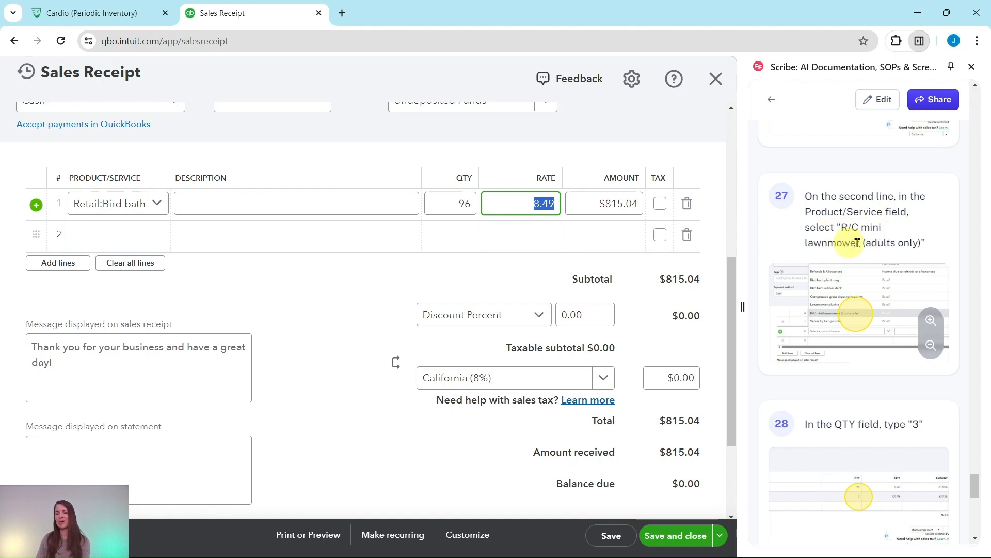
click(106, 236)
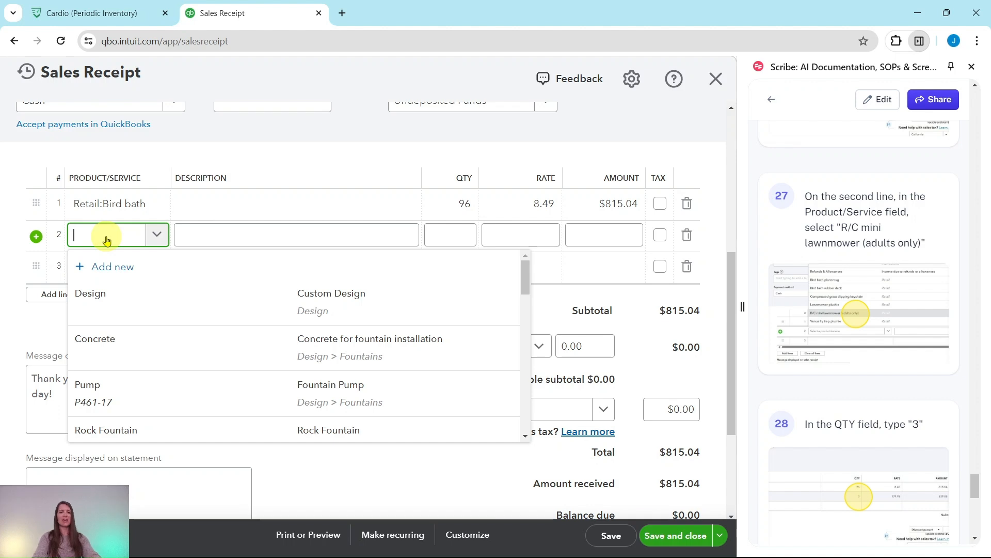
text(mini)
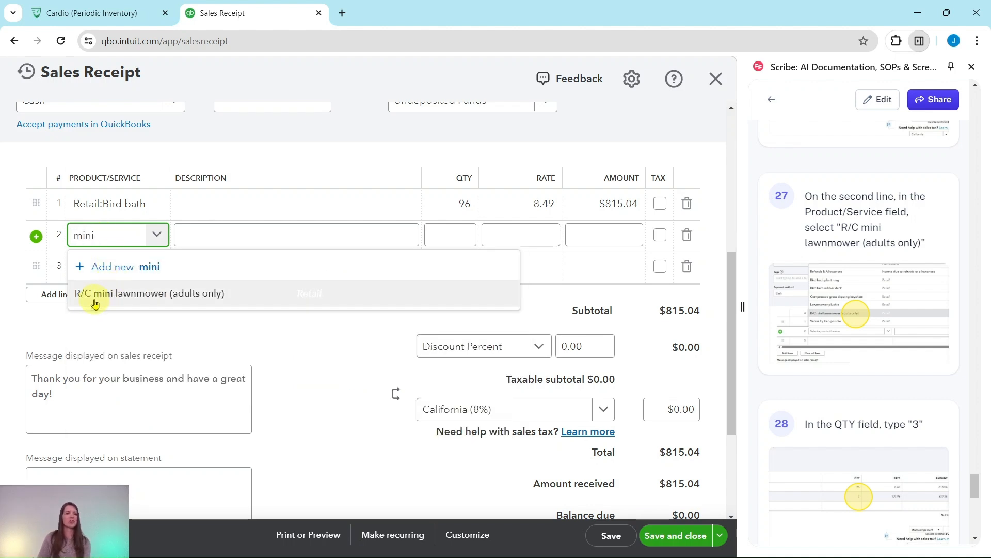
click(186, 295)
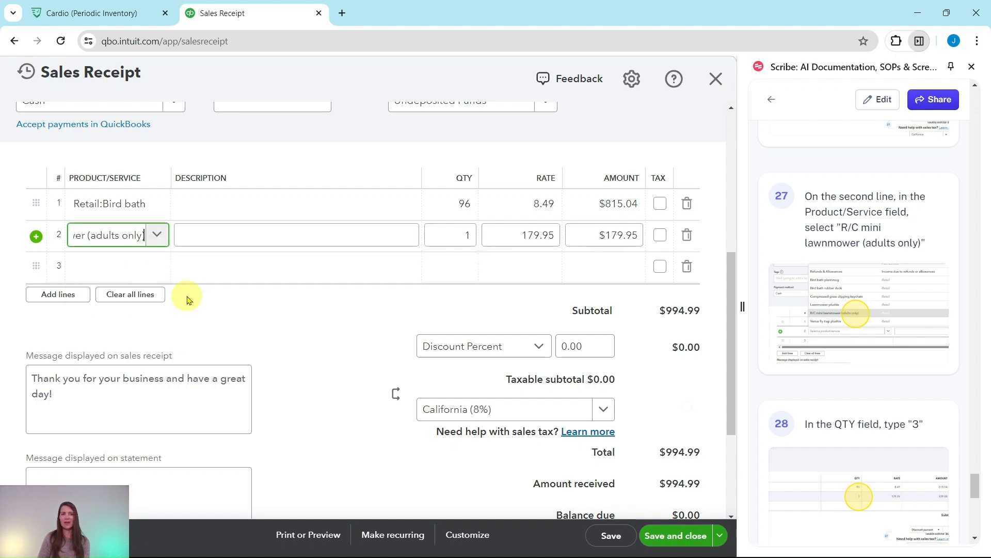
- Set the quantity of the R/C mini lawnmower on line 2 to 3, and save and close the sales receipt
scroll(849, 230, down, 5)
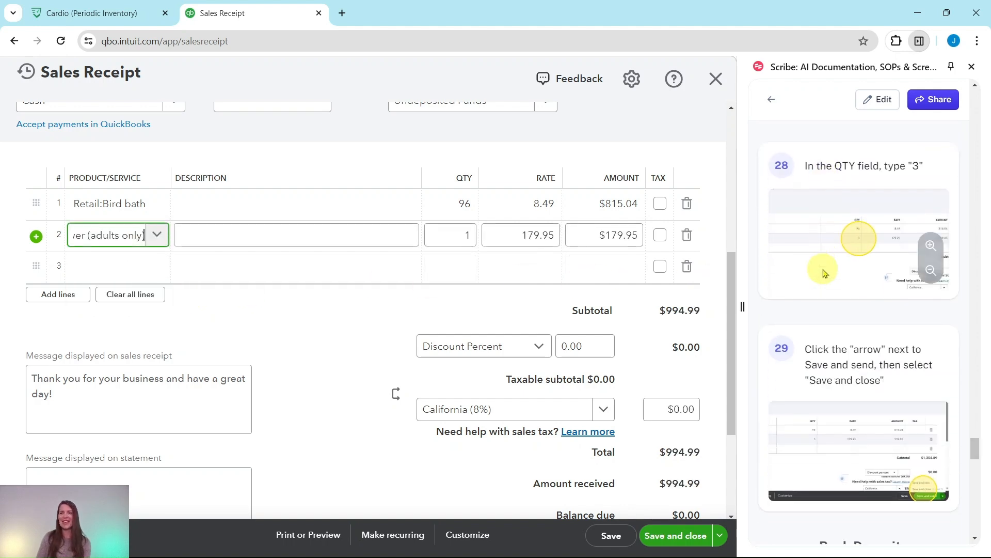
click(467, 235)
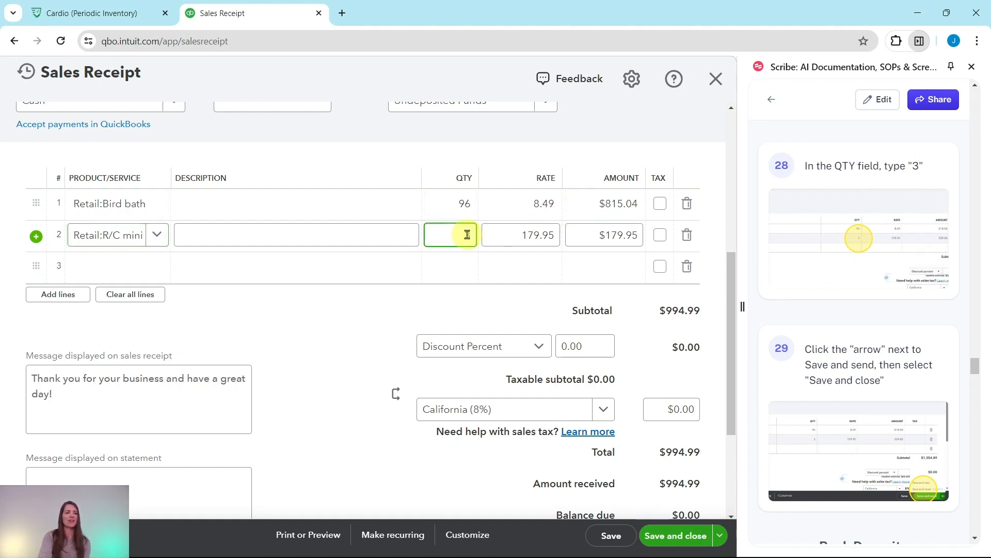
text(3)
key(Tab)
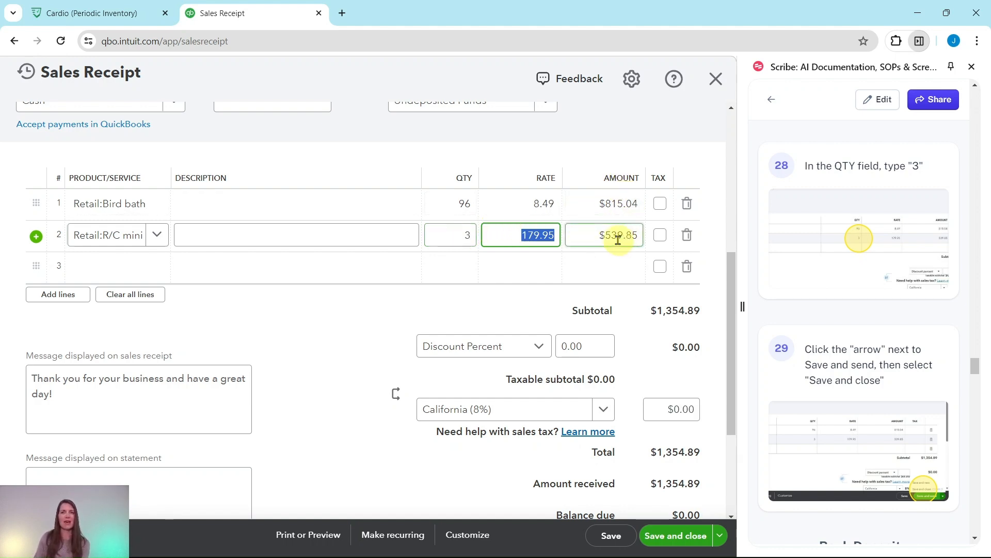
scroll(836, 287, down, 4)
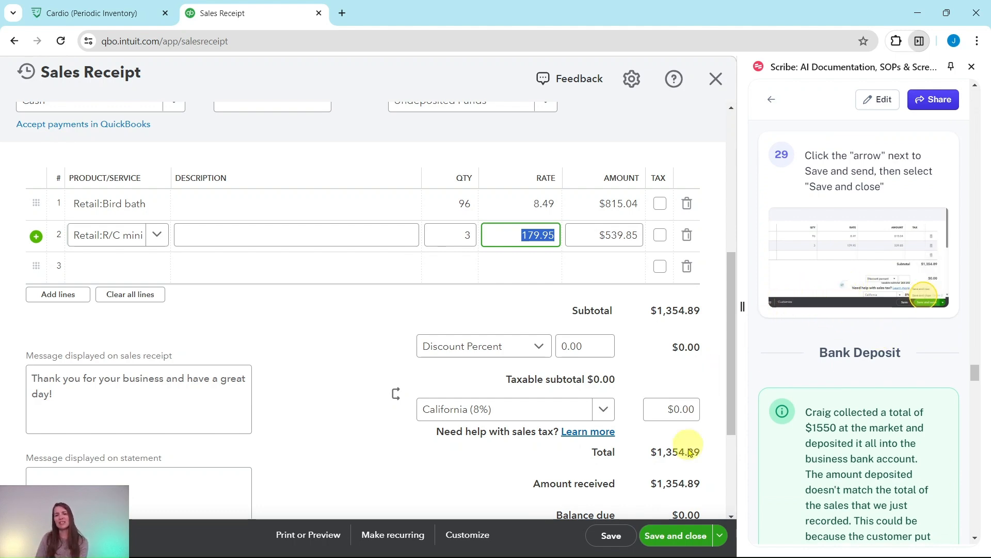
click(675, 537)
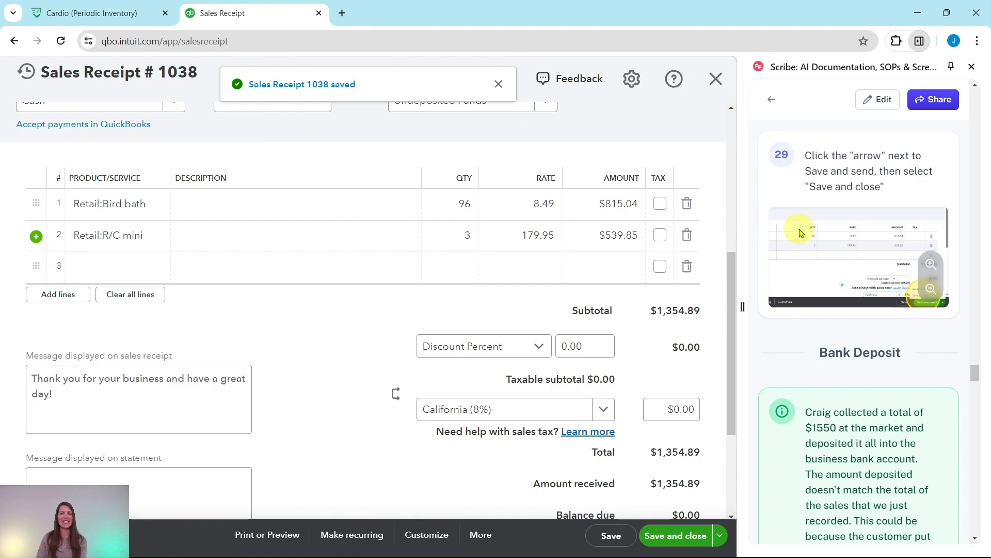
- Read the guide's Bank Deposit section on depositing the market cash and handling the difference from recorded sales
scroll(801, 232, down, 4)
scroll(804, 230, up, 1)
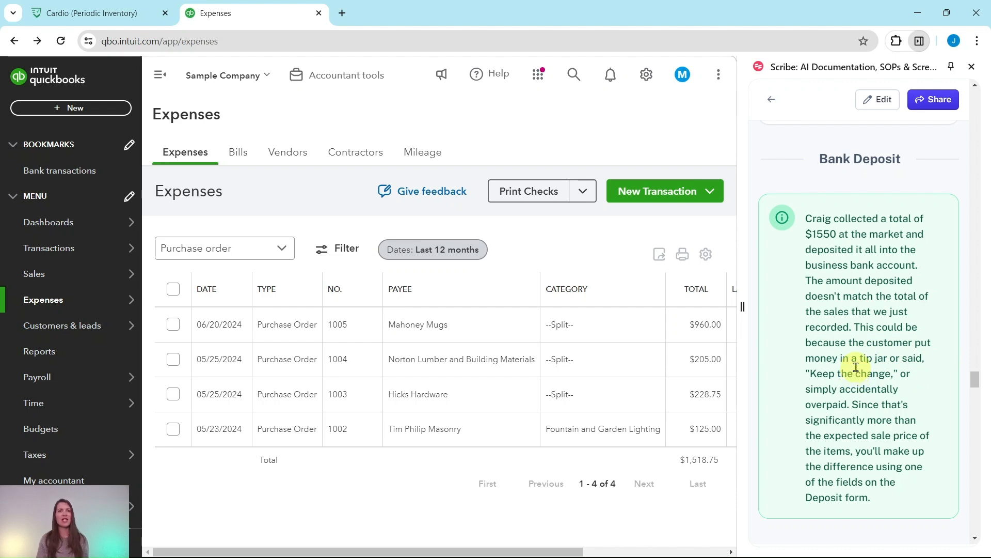
scroll(886, 373, down, 3)
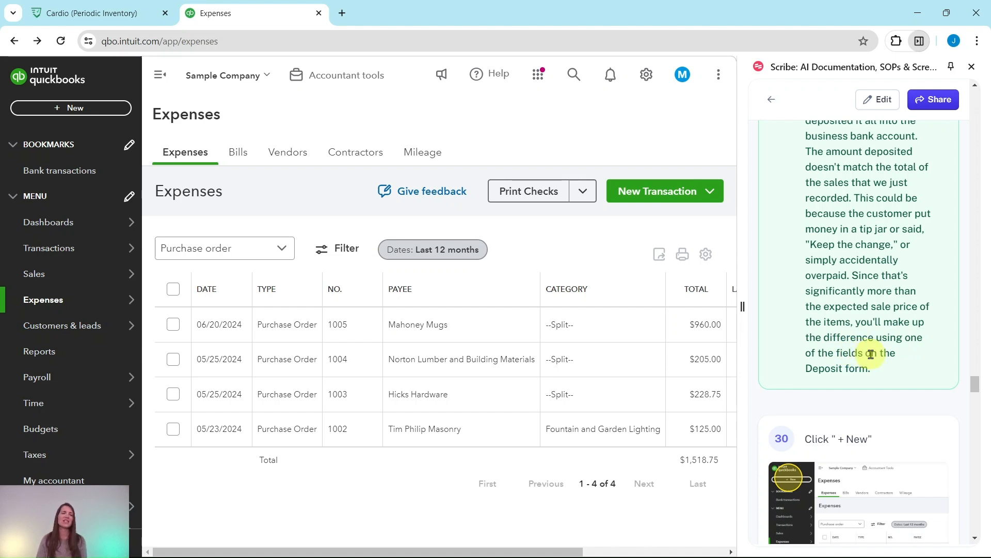
- Create a bank deposit into the Checking account and include the Market Customers sales receipt payment
scroll(880, 348, down, 5)
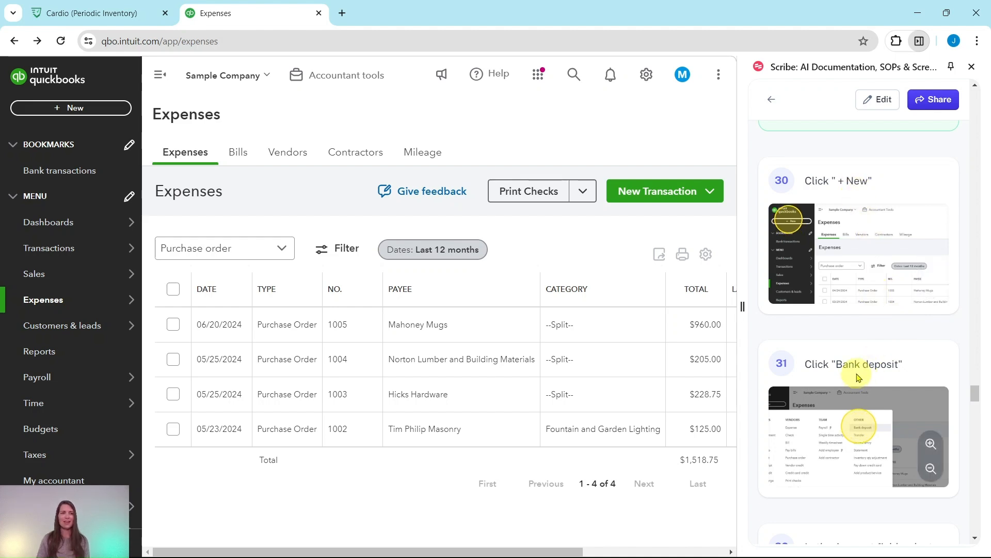
click(70, 109)
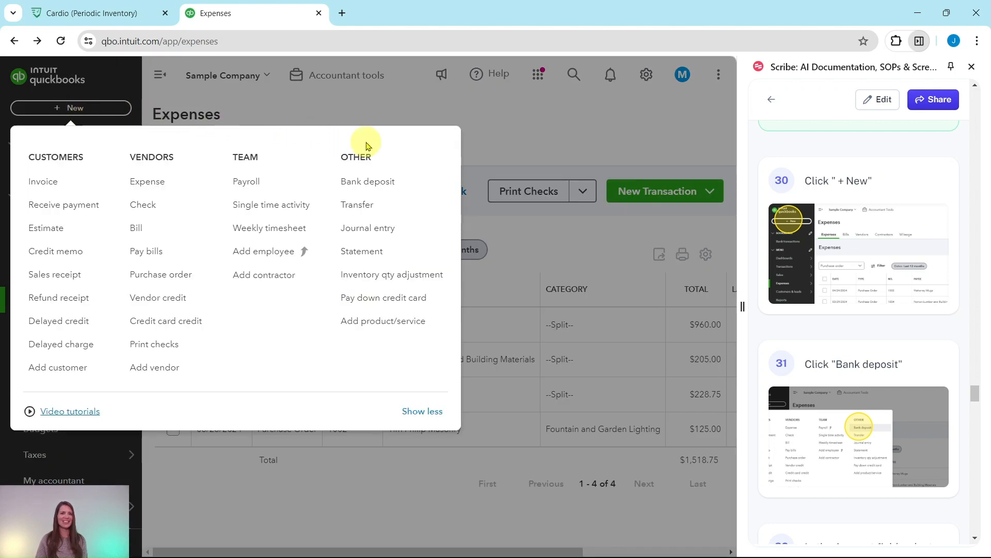
click(364, 186)
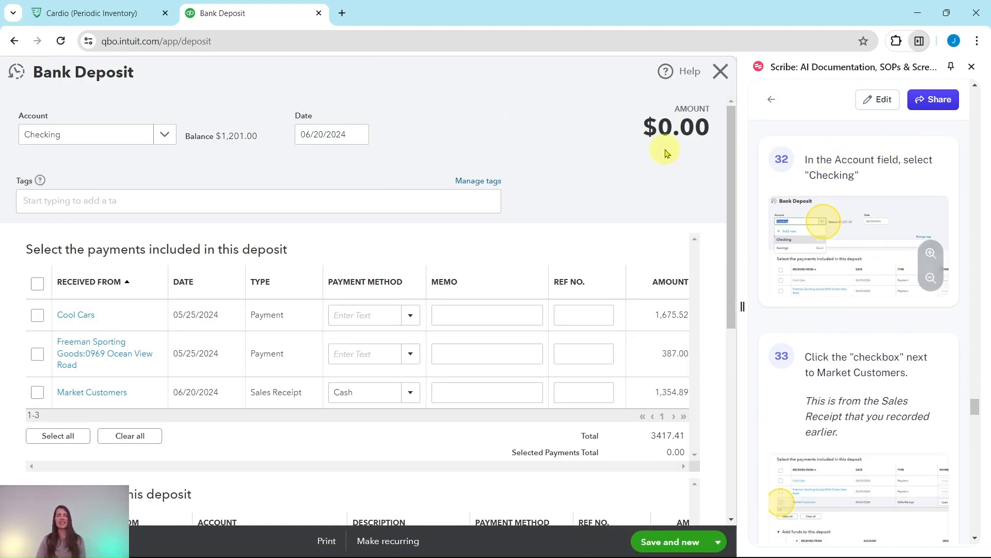
click(165, 135)
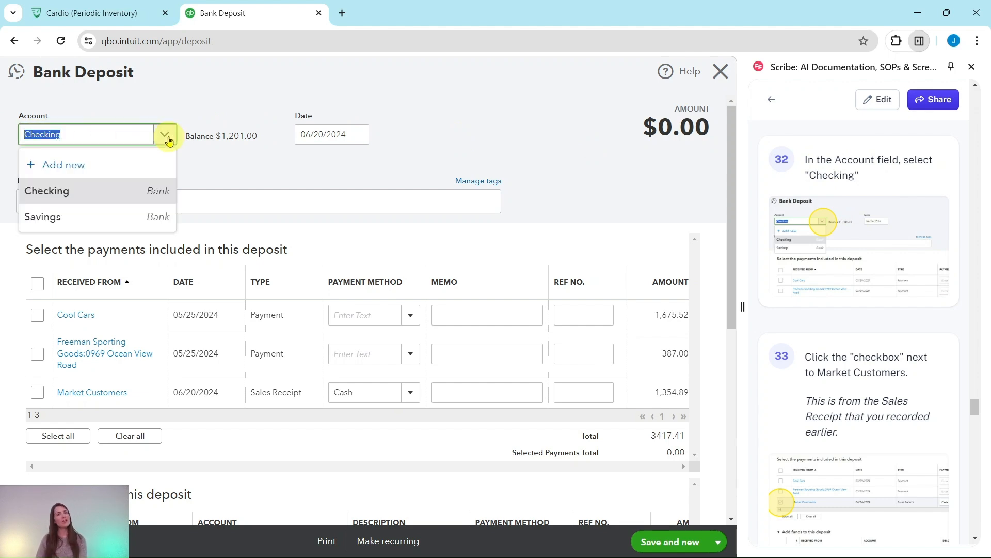
click(57, 191)
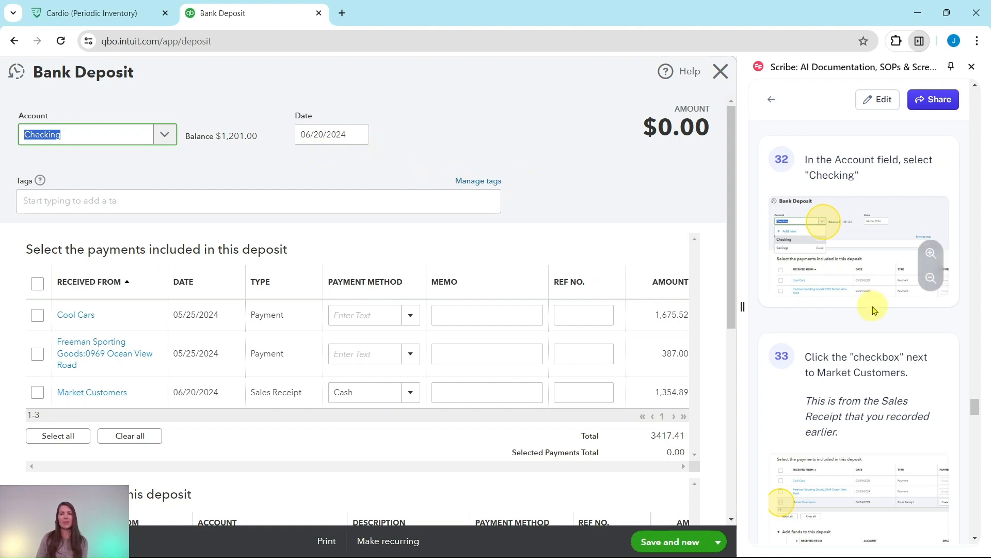
scroll(872, 304, down, 4)
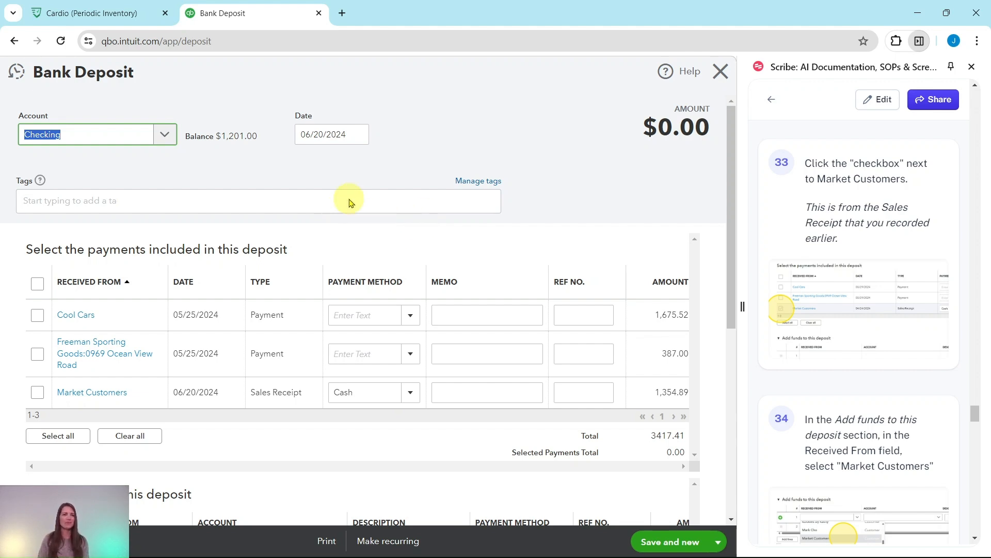
click(37, 392)
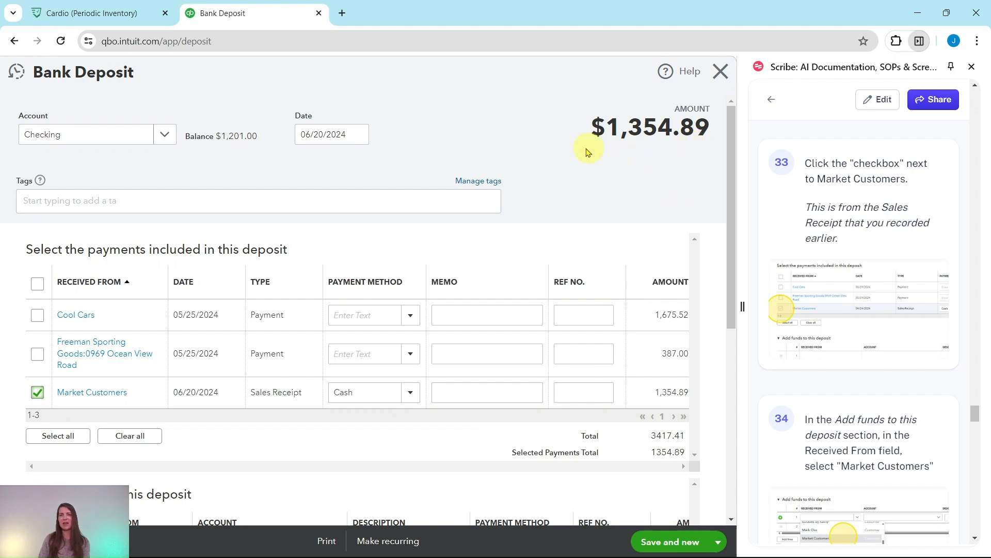
- Set Market Customers as the payer on line 1 of the funds added to this deposit
scroll(825, 241, down, 3)
scroll(825, 241, down, 2)
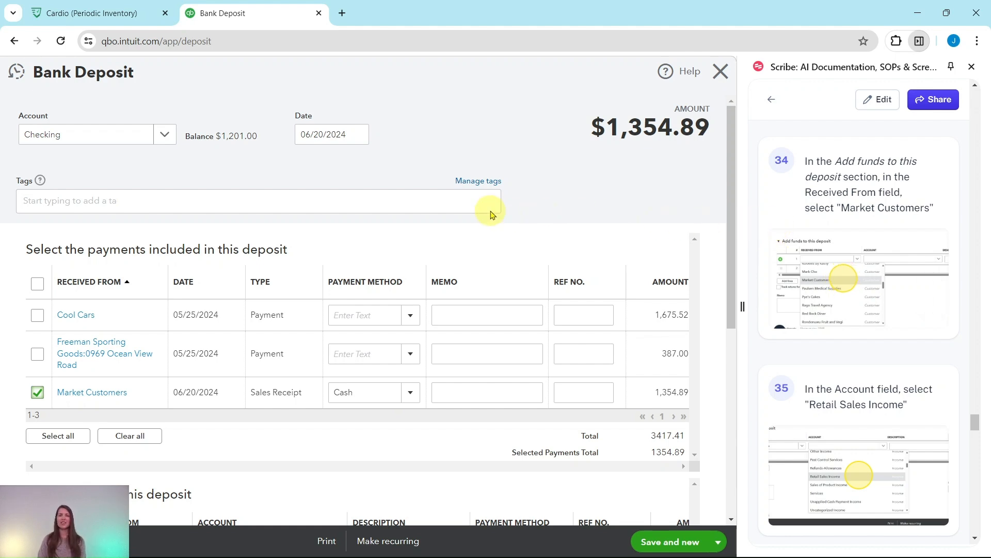
scroll(531, 227, down, 3)
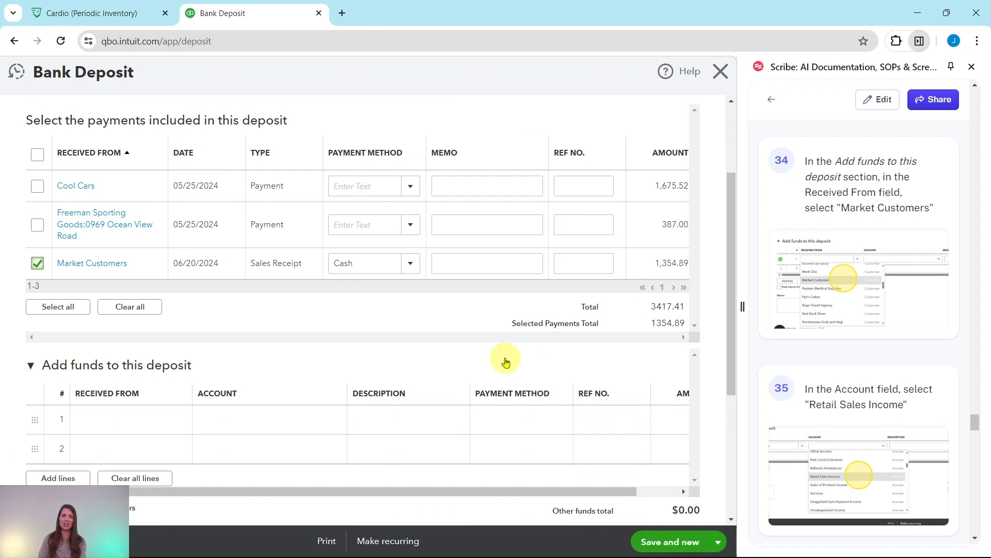
scroll(283, 324, down, 3)
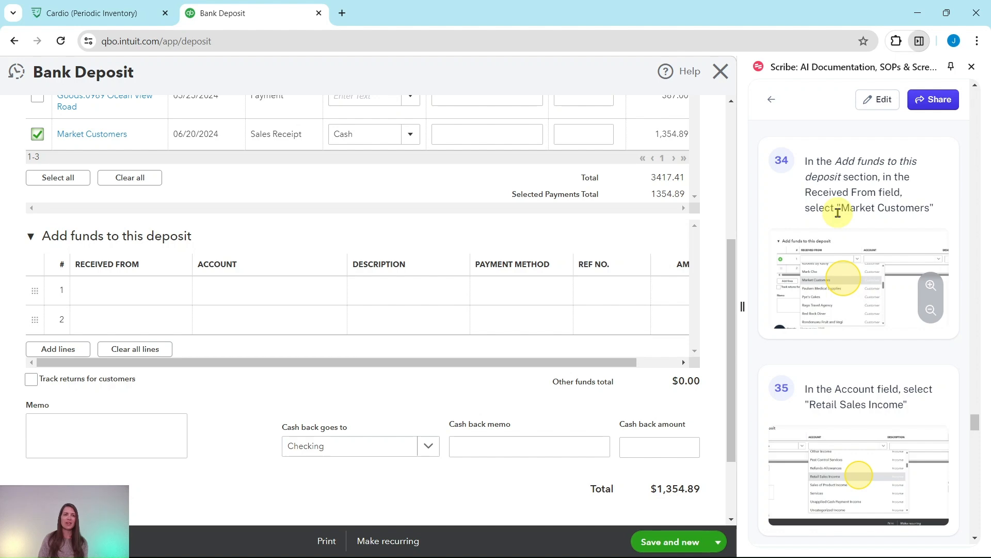
click(113, 297)
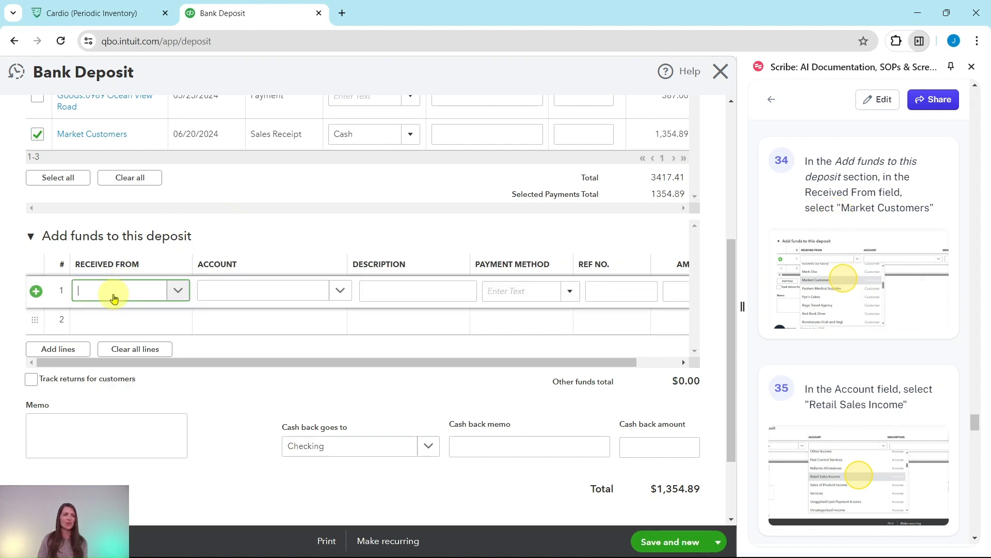
text(market)
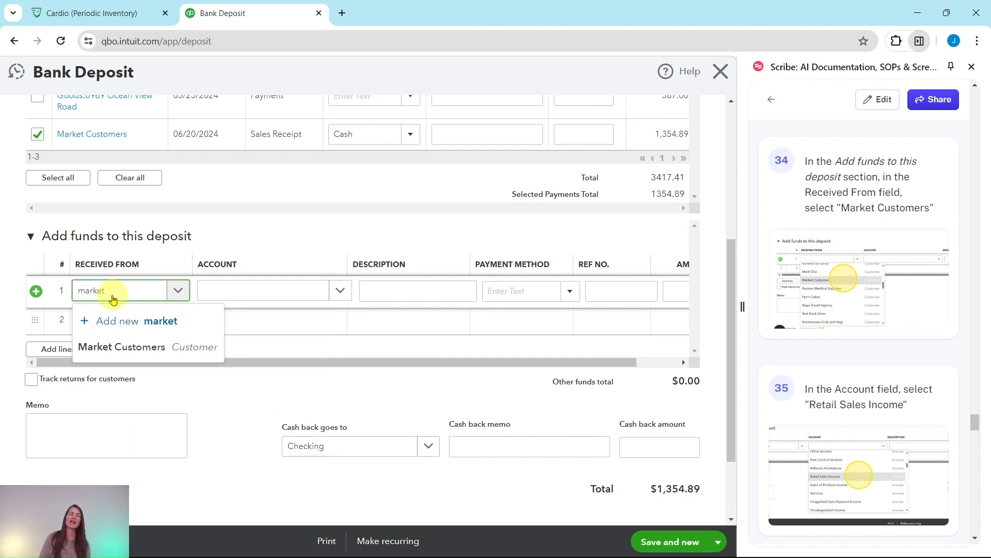
click(123, 348)
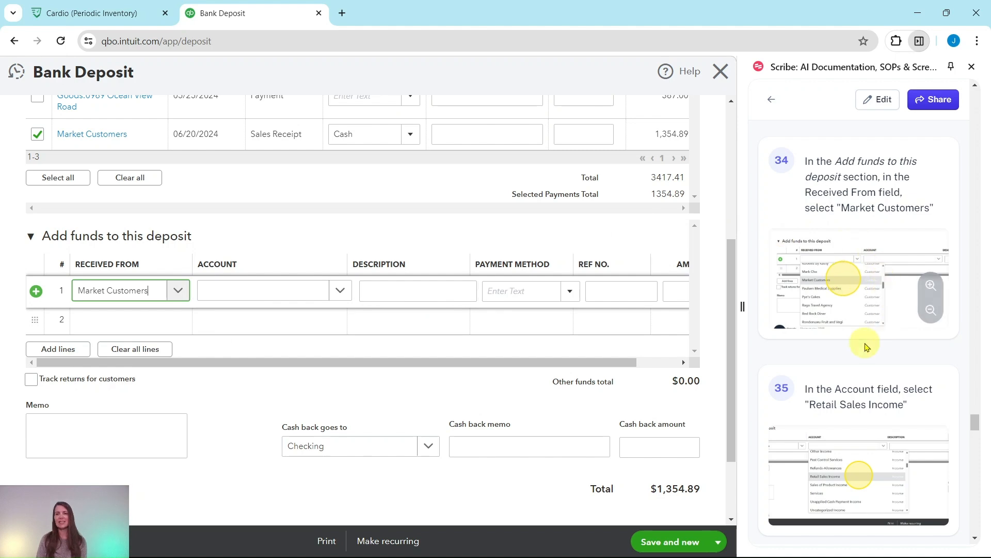
- Choose Retail Sales Income as the account on line 1 of the added funds
scroll(867, 345, down, 1)
scroll(868, 347, down, 1)
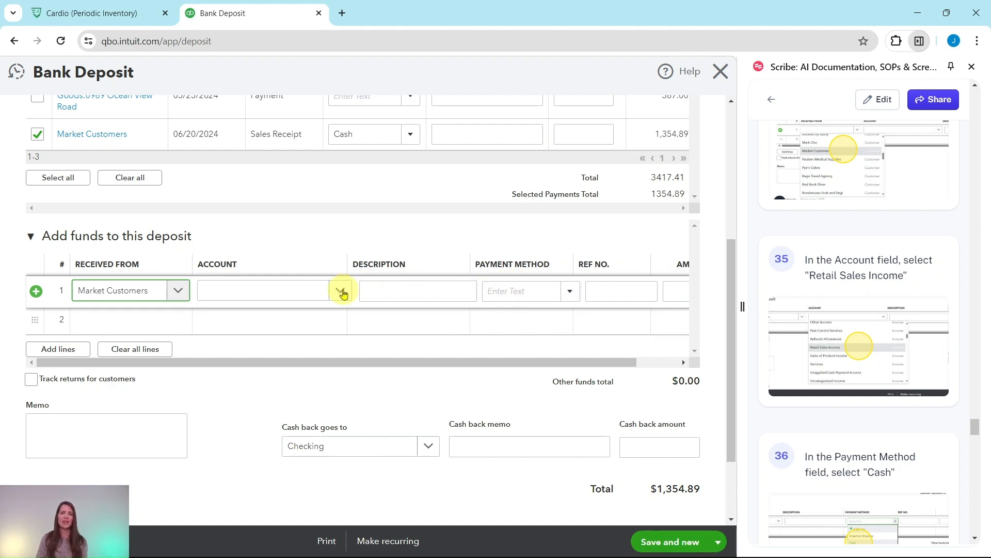
click(341, 292)
scroll(332, 320, down, 1)
scroll(332, 320, down, 6)
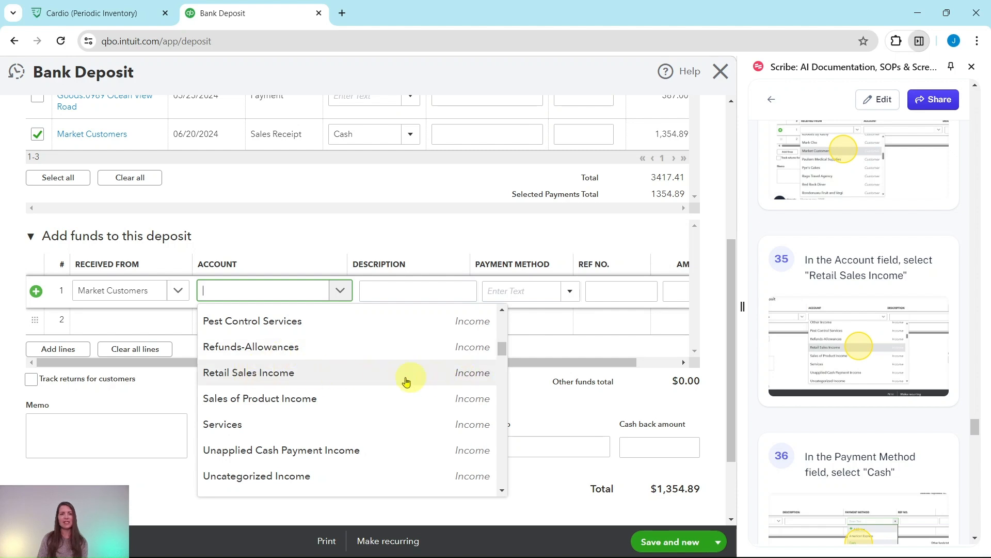
click(247, 381)
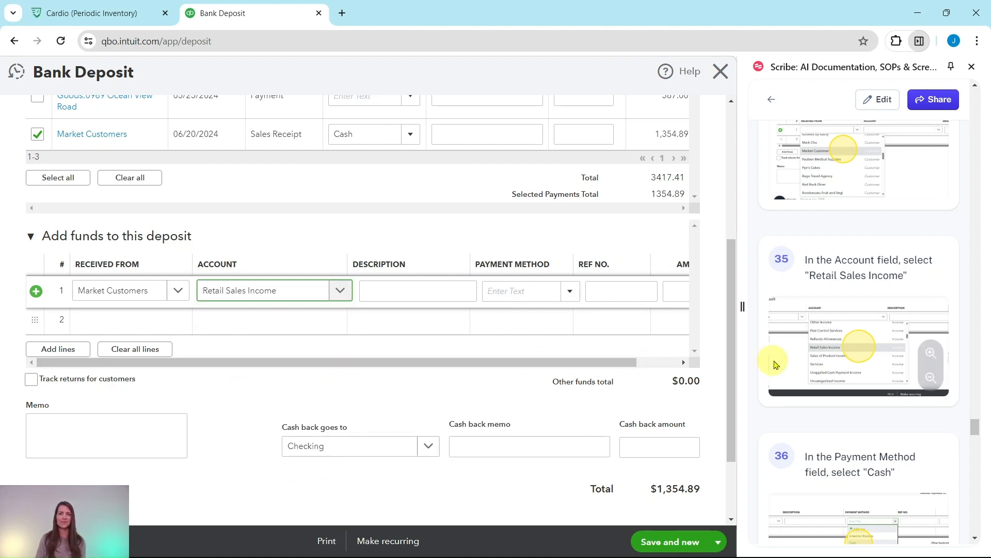
- Set the payment method on line 1 of the added funds to Cash
scroll(771, 359, down, 3)
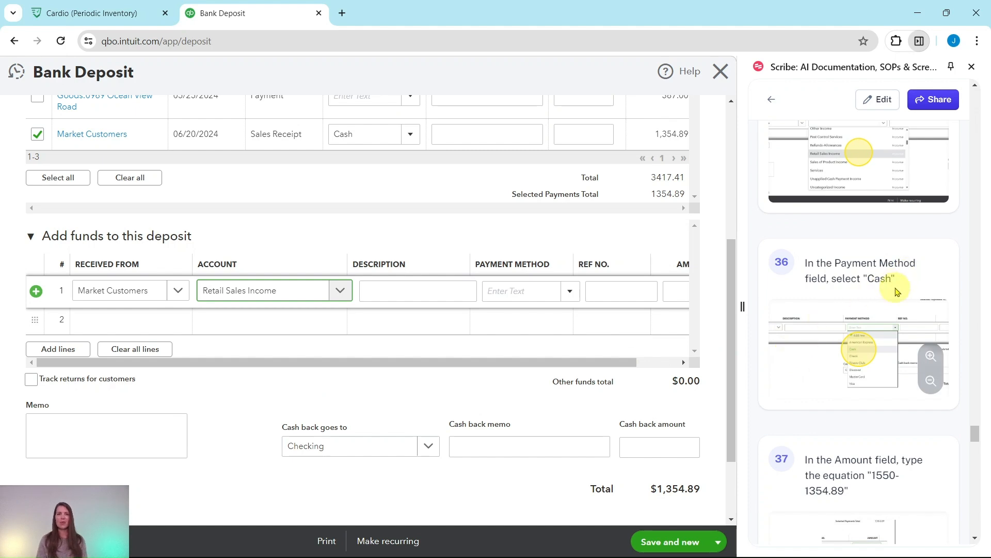
click(571, 293)
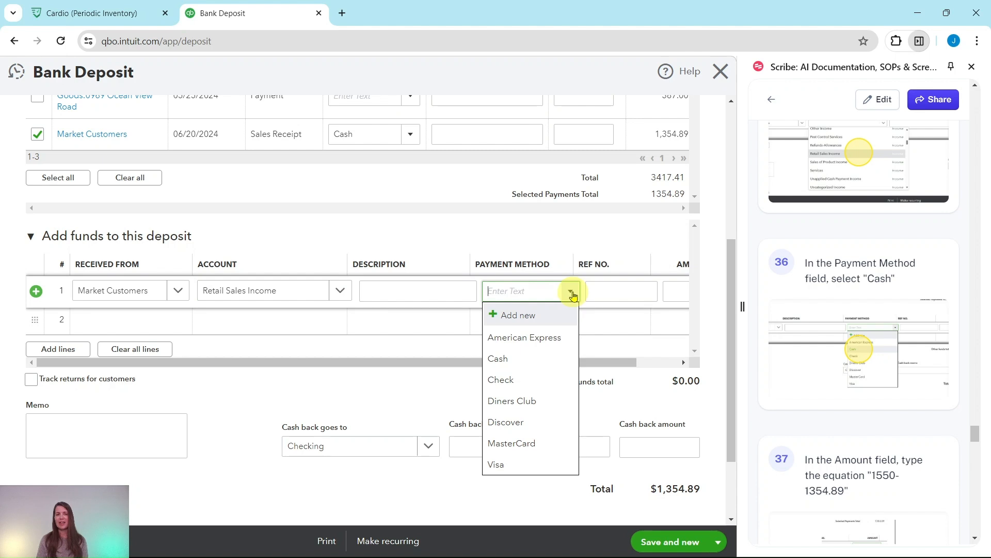
click(505, 365)
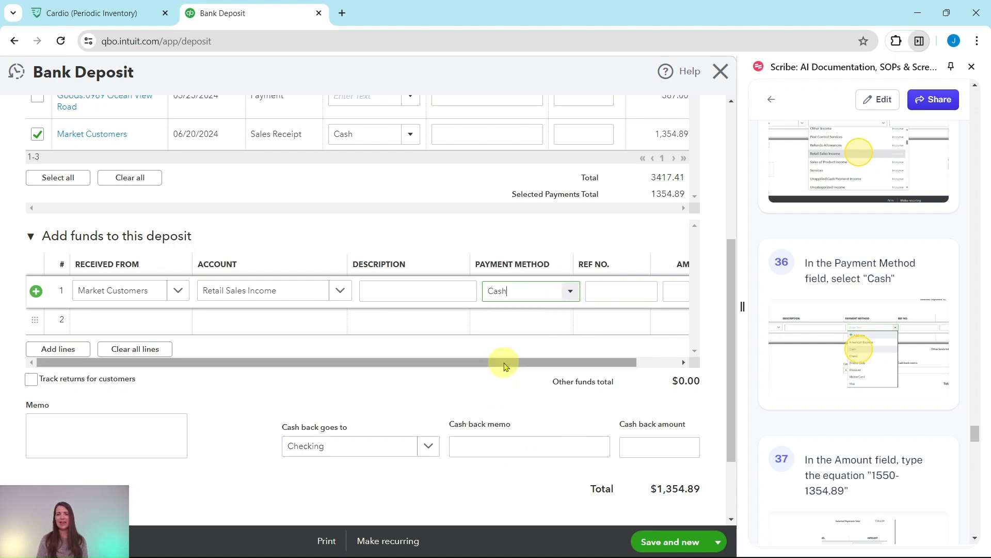
- Enter the amount on line 1 of the added funds as the calculation 1550-1354.89
scroll(881, 347, down, 4)
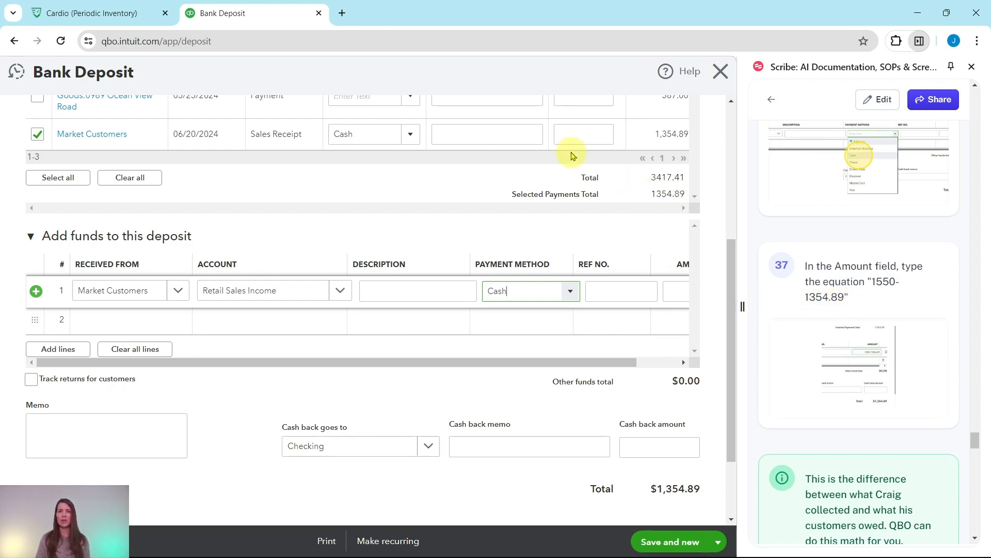
scroll(633, 230, up, 5)
scroll(680, 160, down, 7)
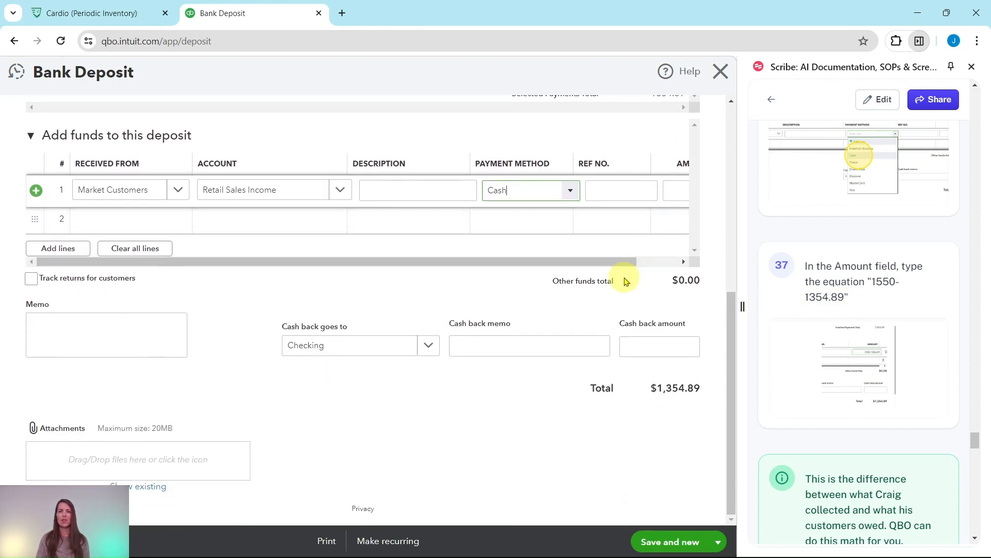
drag(622, 262, 708, 262)
scroll(654, 238, up, 3)
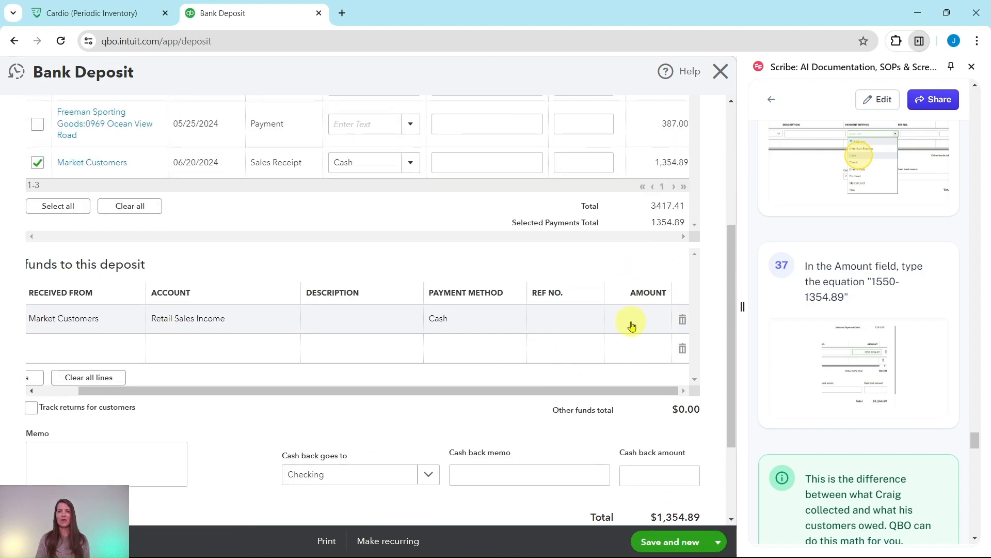
click(631, 325)
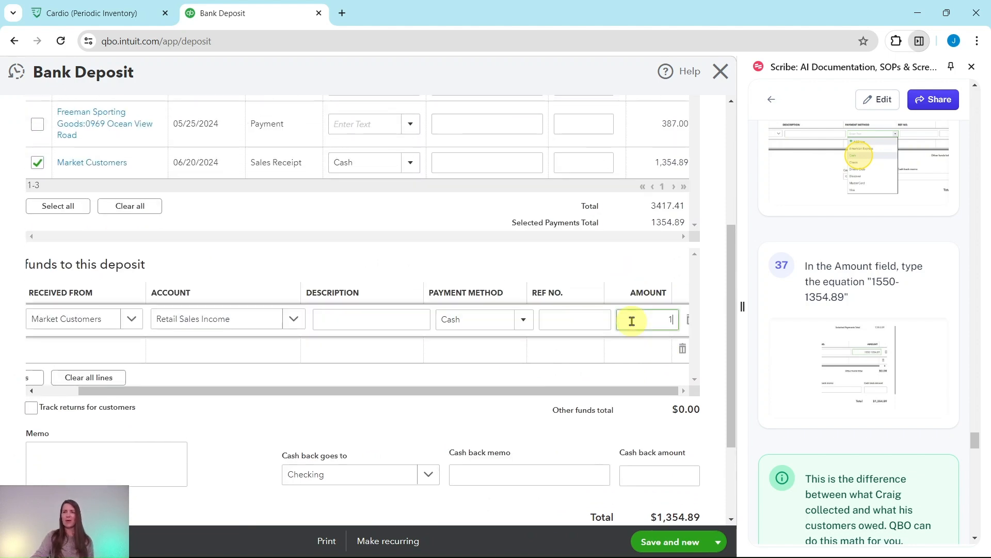
text(1550-1354.89)
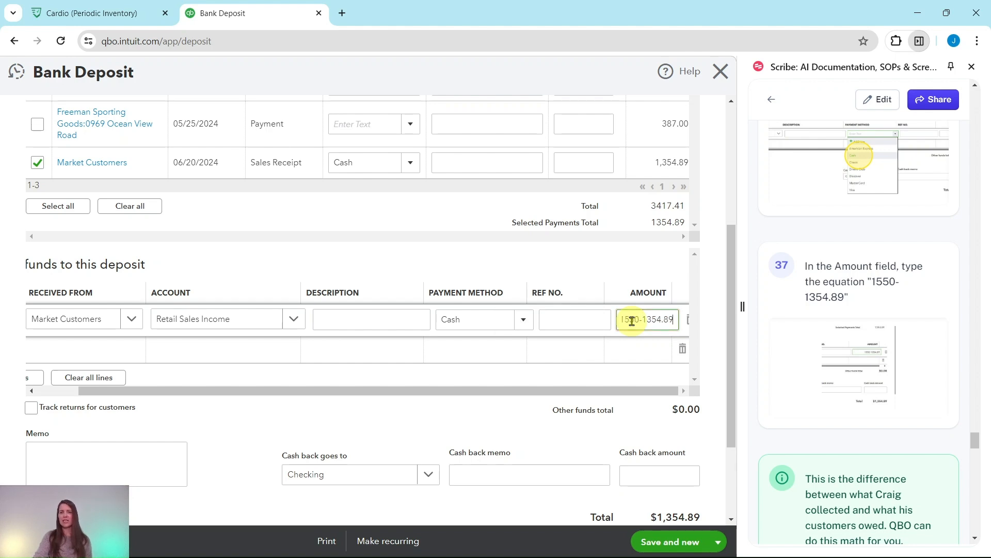
key(Tab)
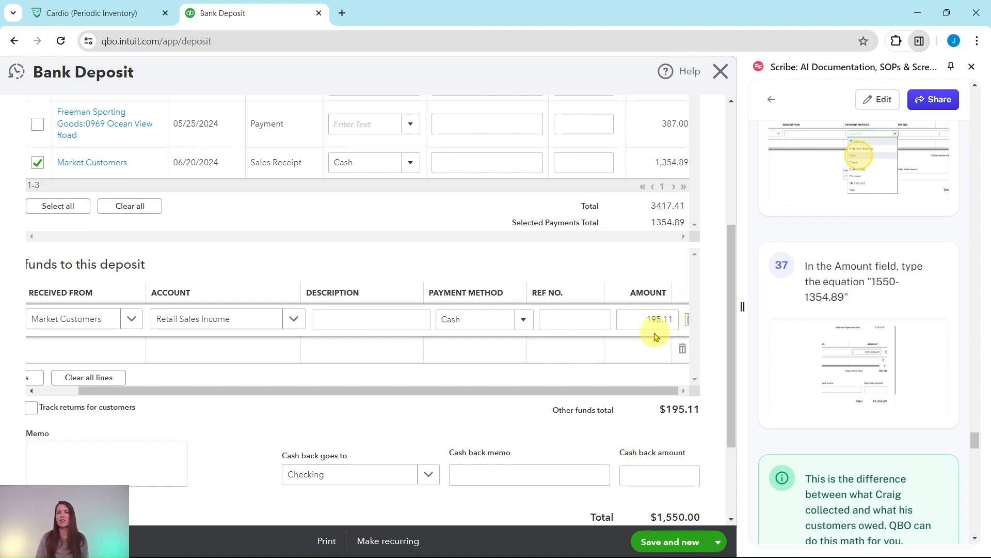
- Check the deposit total against the guide, and save and close the bank deposit
scroll(876, 372, down, 5)
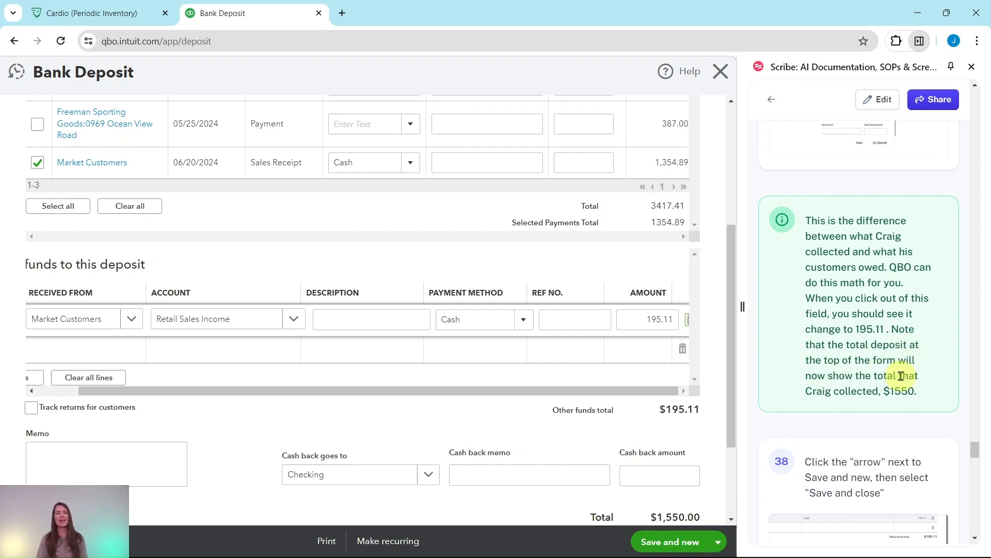
scroll(655, 258, up, 5)
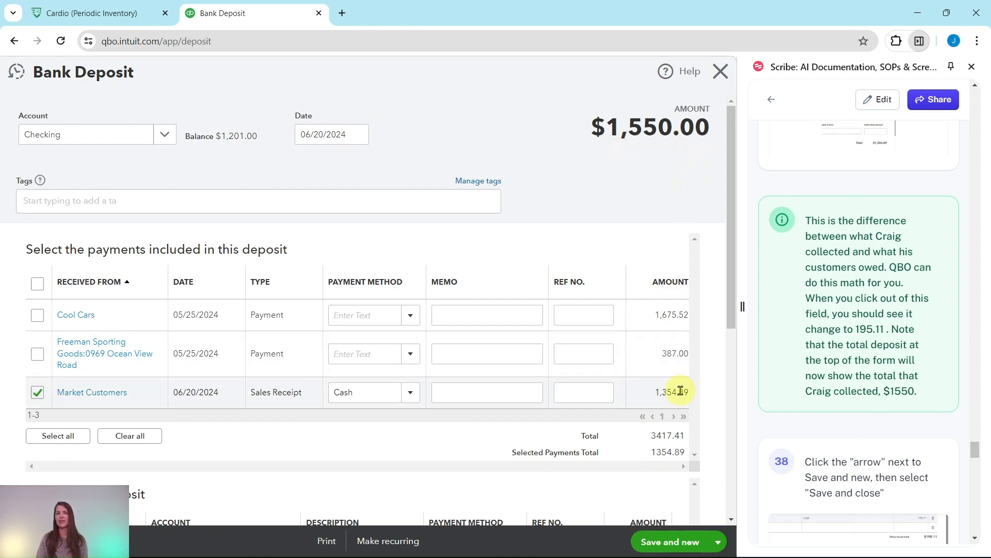
scroll(679, 392, down, 7)
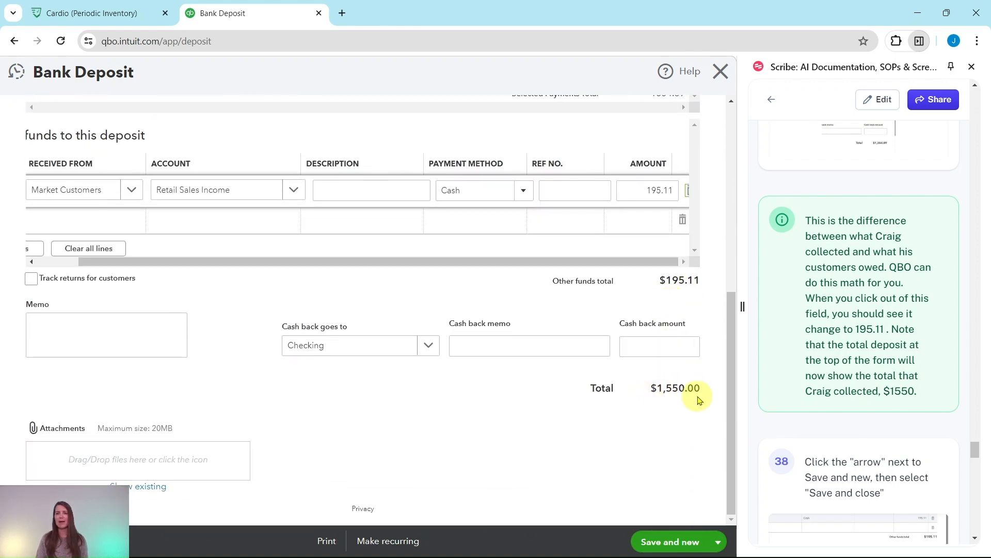
scroll(848, 342, down, 4)
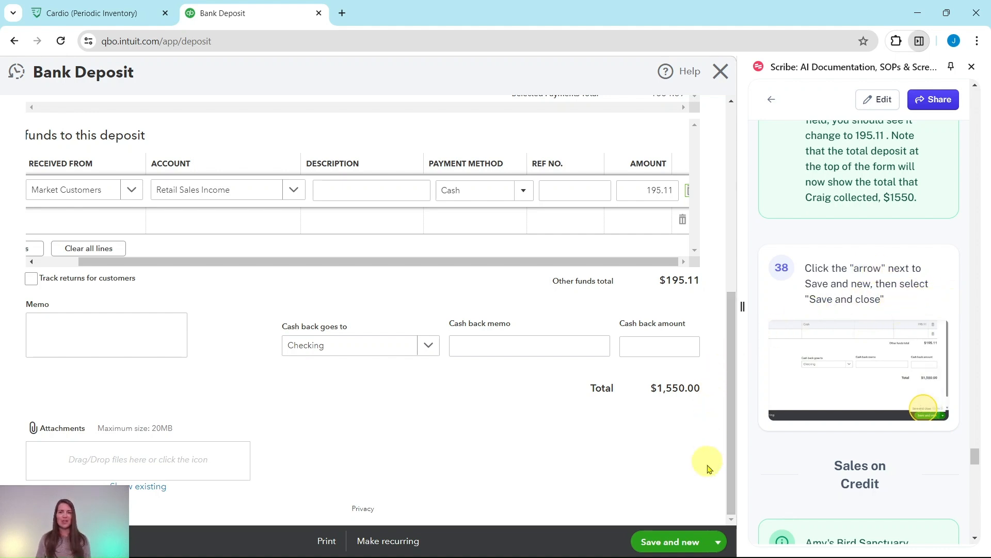
click(718, 540)
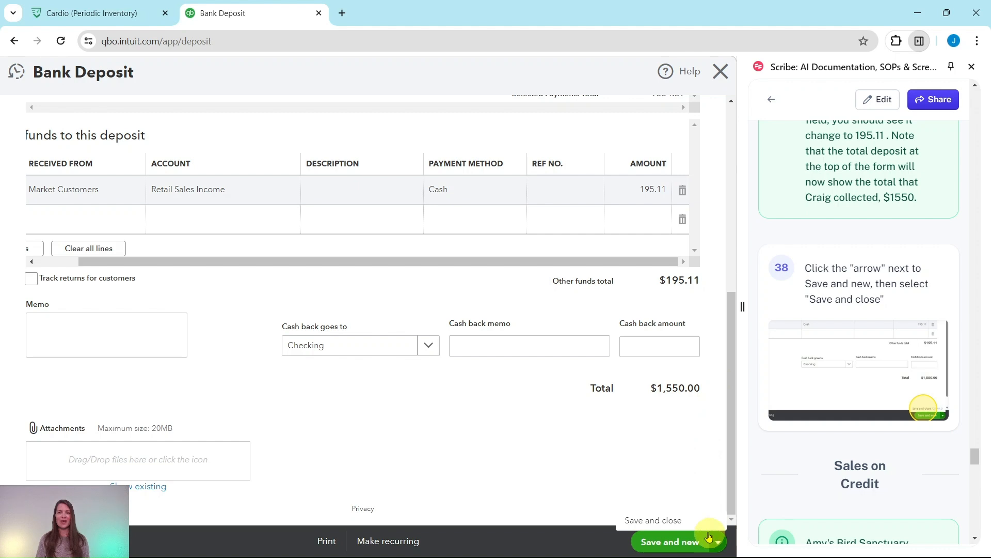
click(649, 521)
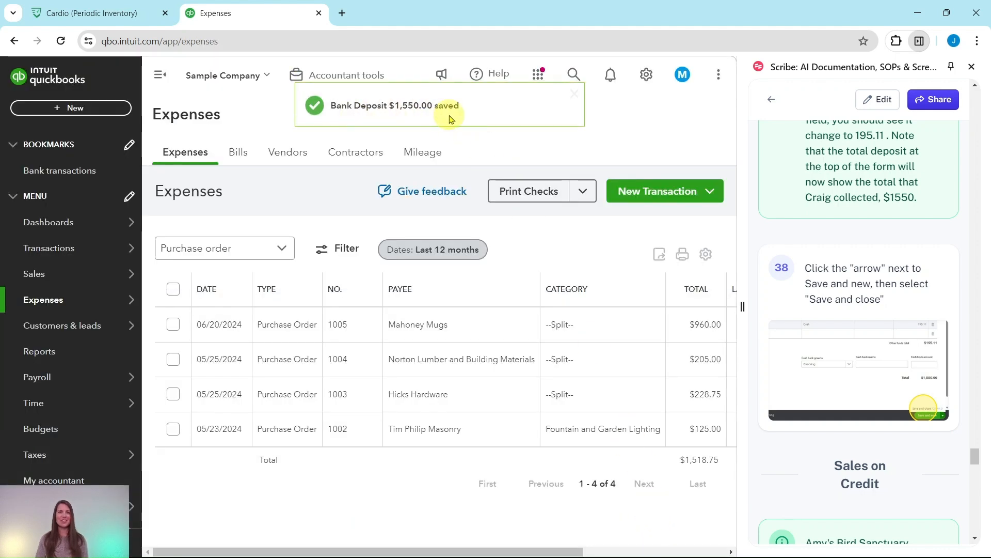
- Read the guide's Sales on Credit section and open a new invoice
scroll(839, 310, down, 5)
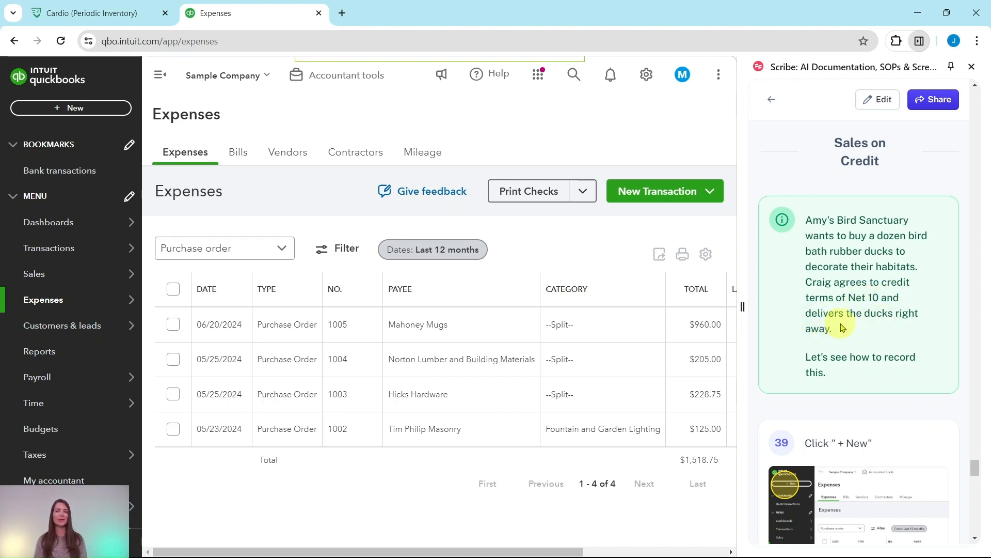
scroll(847, 320, down, 5)
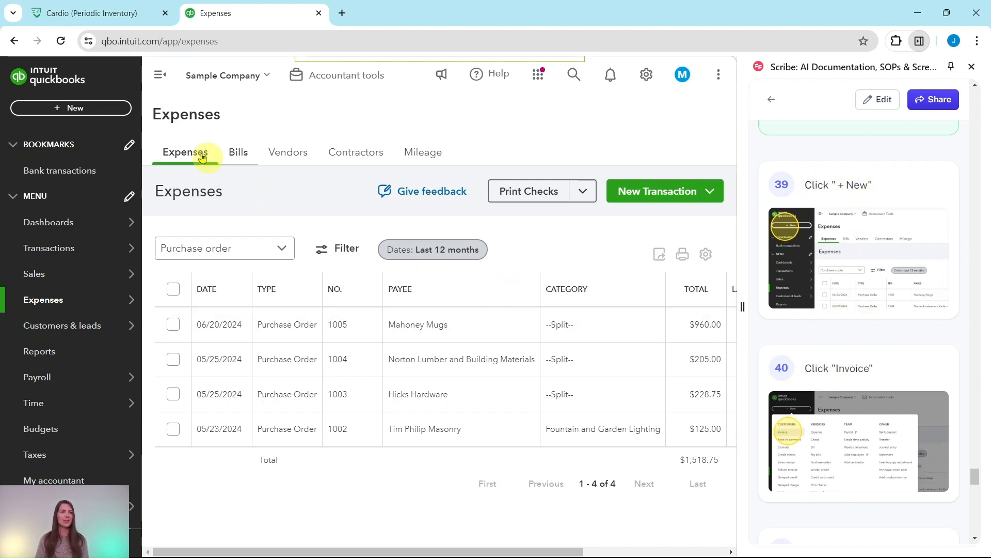
click(60, 110)
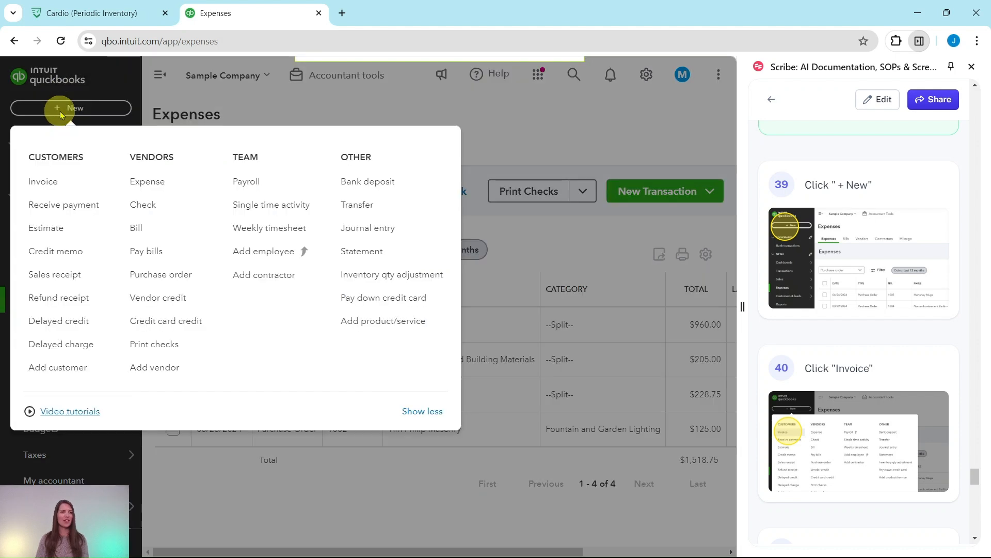
click(44, 183)
scroll(852, 230, down, 5)
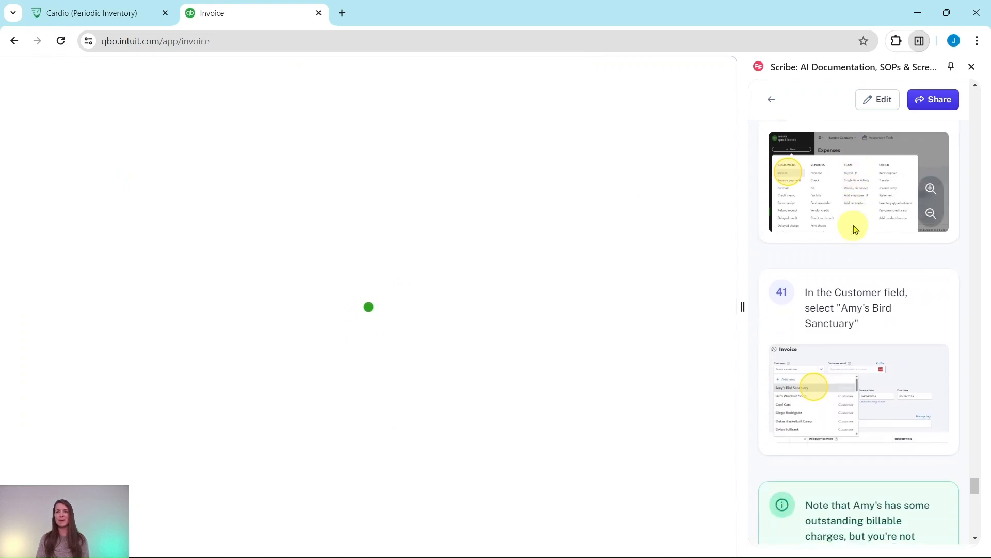
- Select Amy's Bird Sanctuary as the invoice customer and collapse the tray of outstanding billable charges
scroll(855, 231, down, 3)
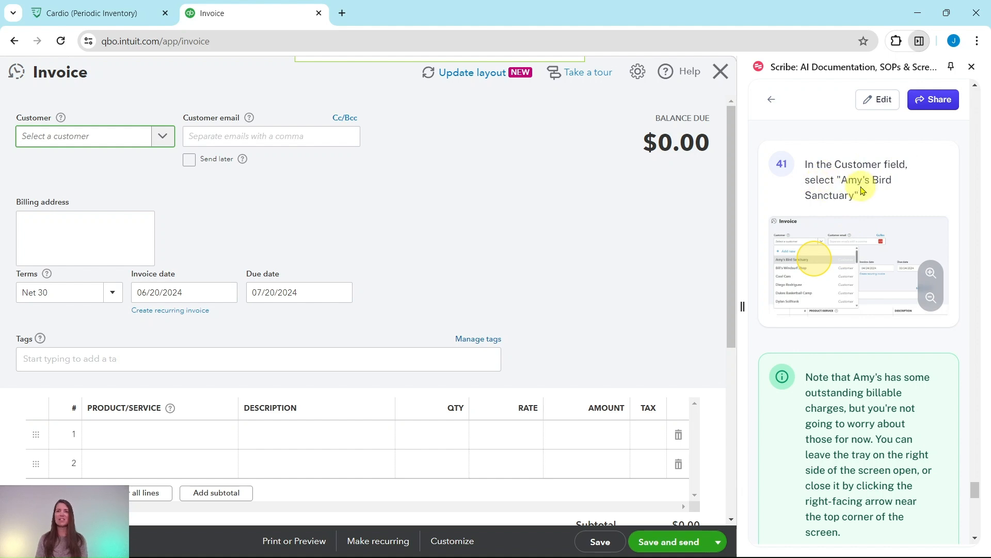
click(56, 138)
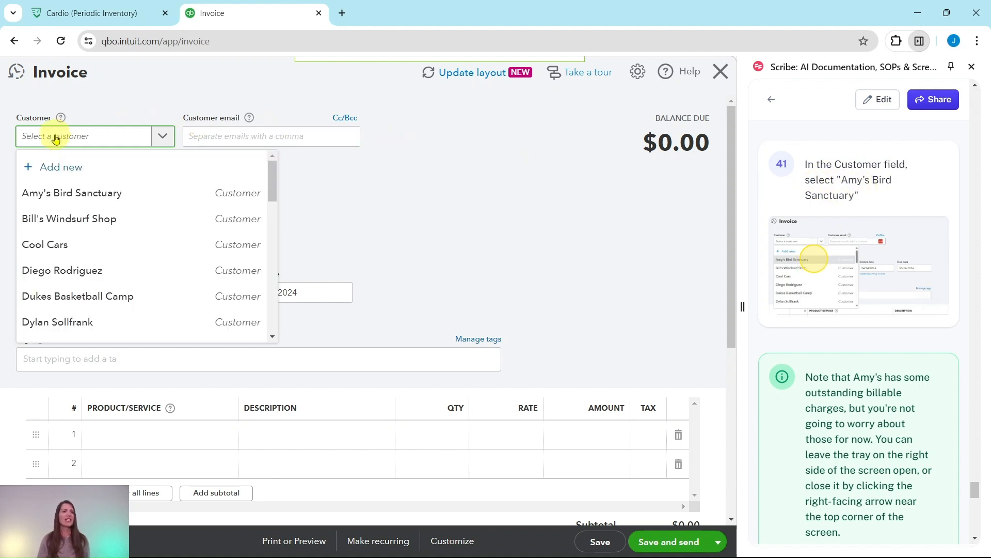
click(72, 196)
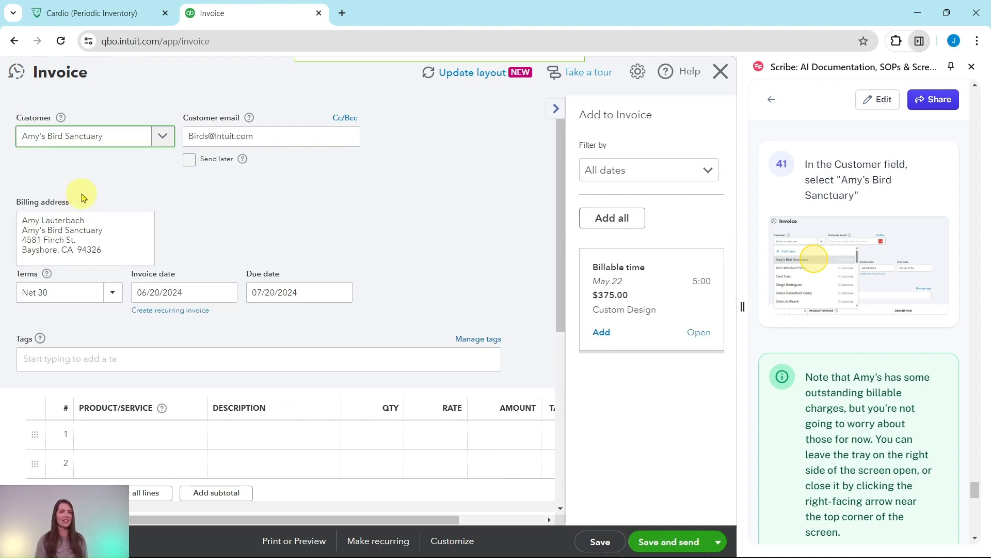
scroll(847, 199, down, 4)
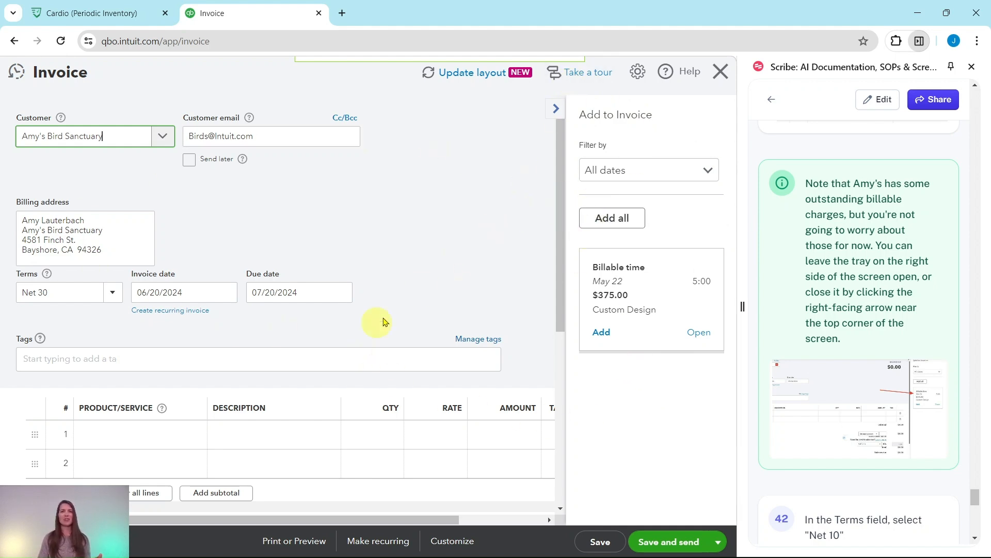
click(558, 110)
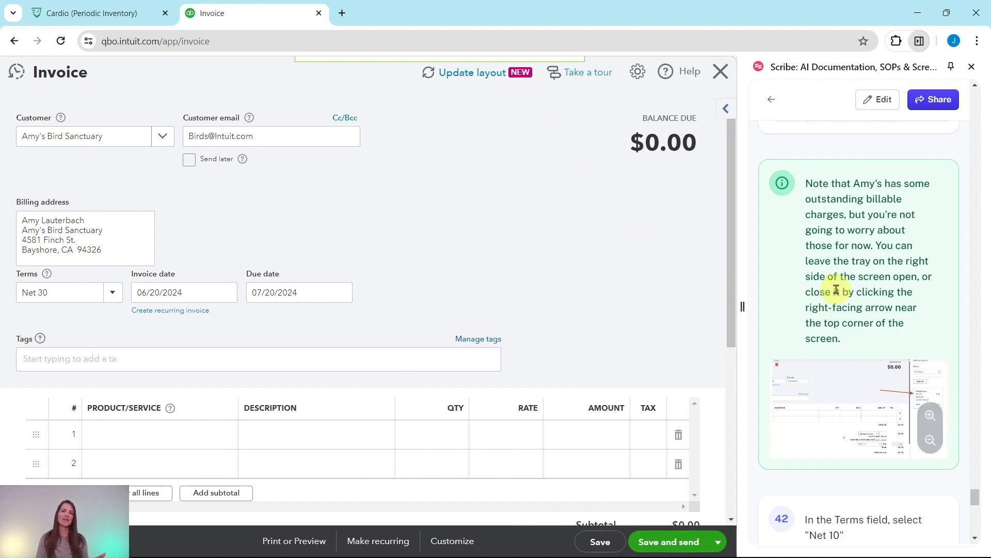
- Set the invoice's payment terms to Net 10, as the guide instructs
scroll(837, 289, down, 5)
scroll(842, 295, down, 2)
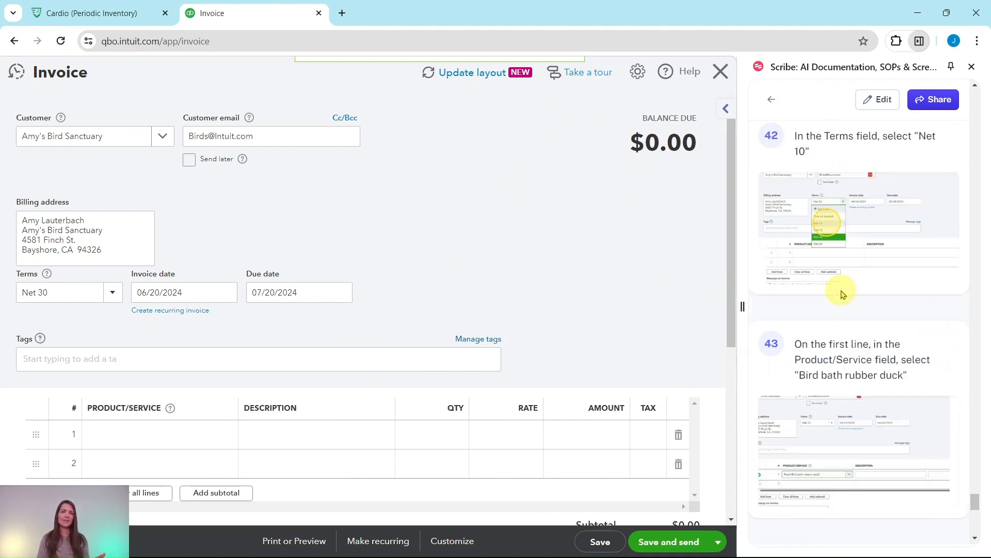
scroll(836, 290, up, 1)
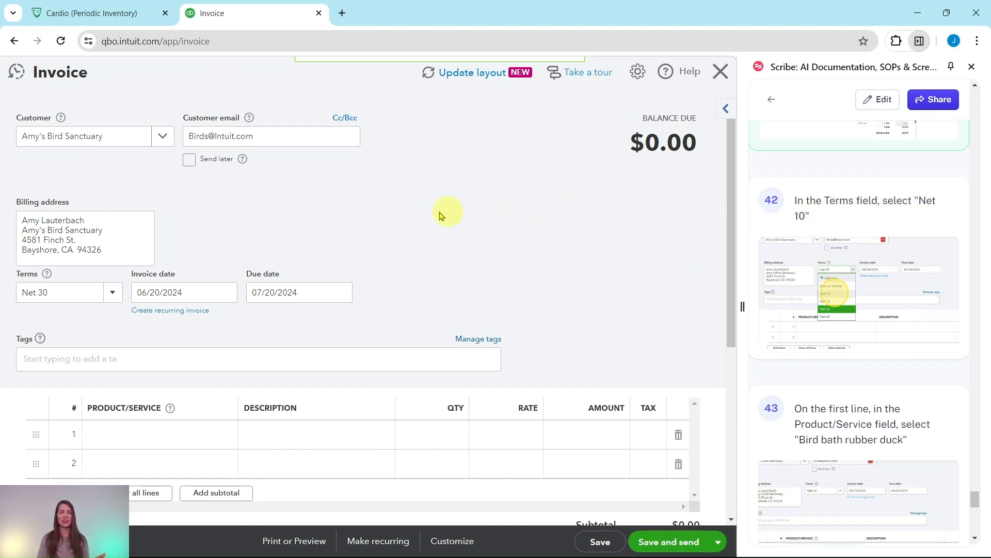
click(115, 294)
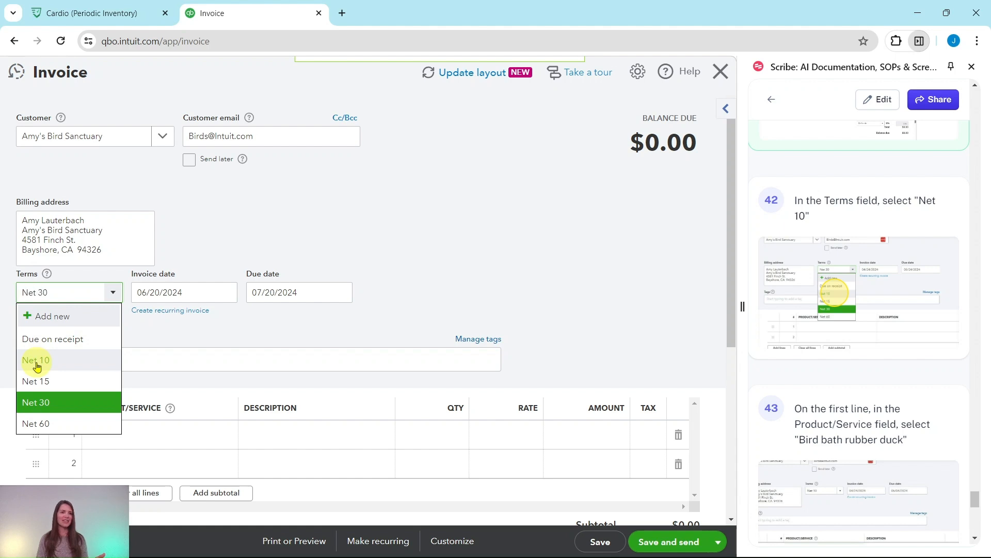
click(36, 366)
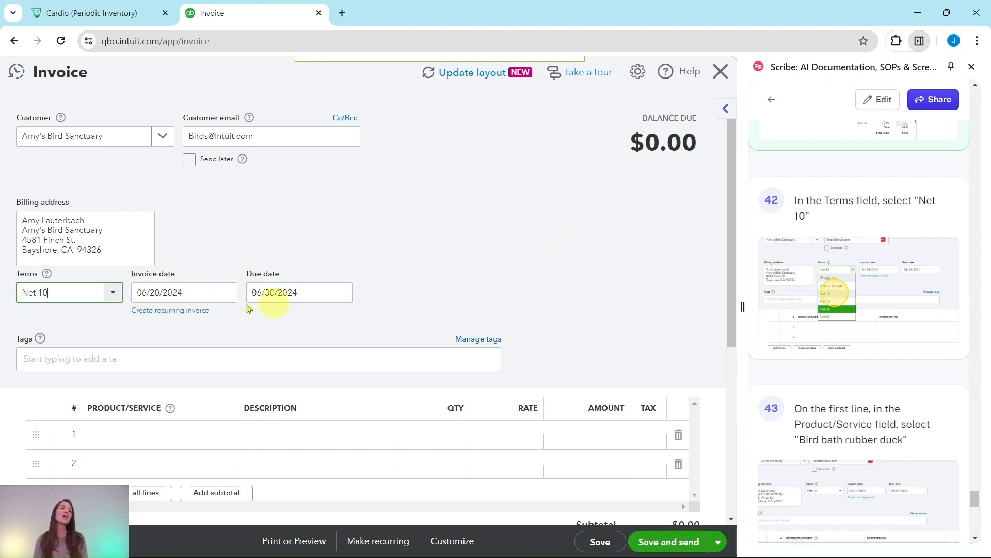
- Choose Bird bath rubber duck as the product/service on the invoice's first line
scroll(867, 336, down, 5)
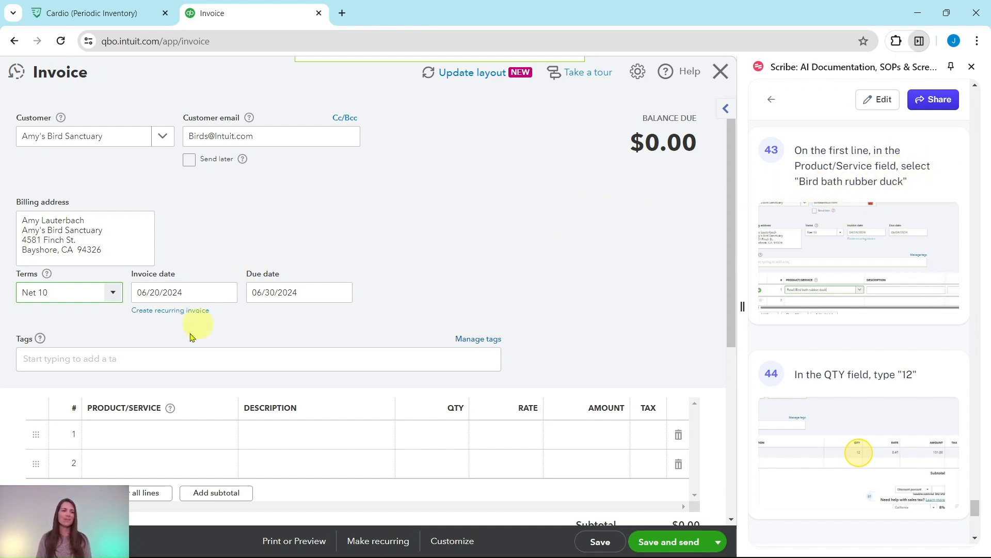
click(222, 438)
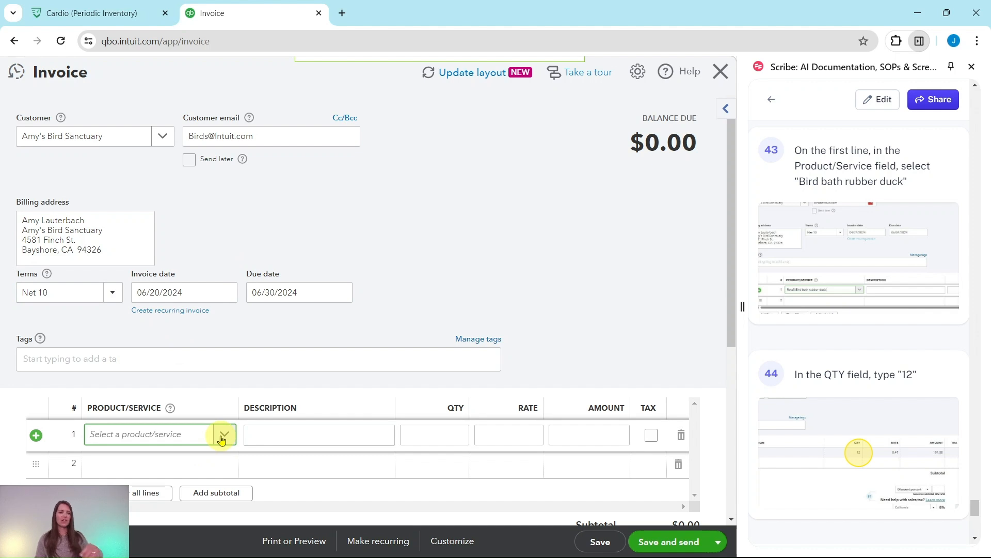
text(bird)
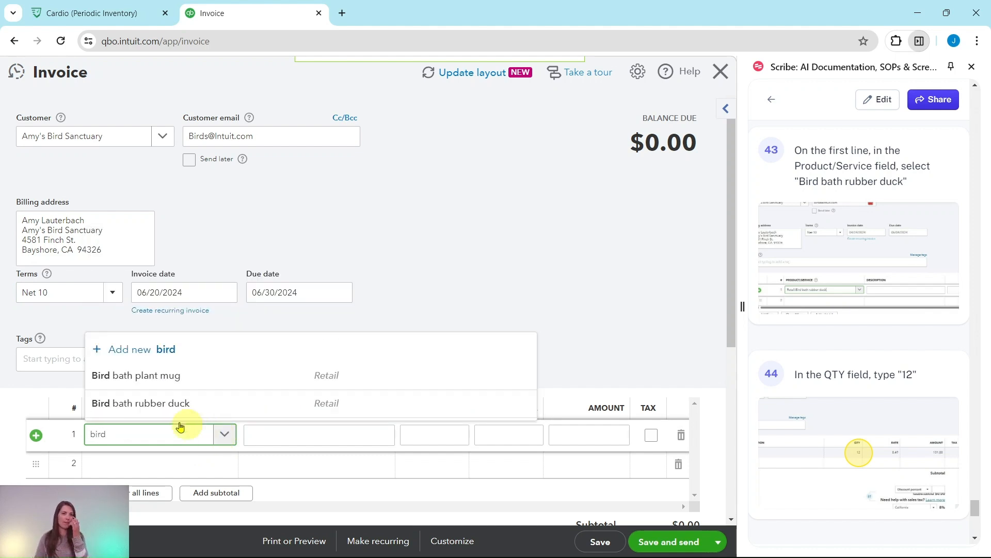
click(149, 404)
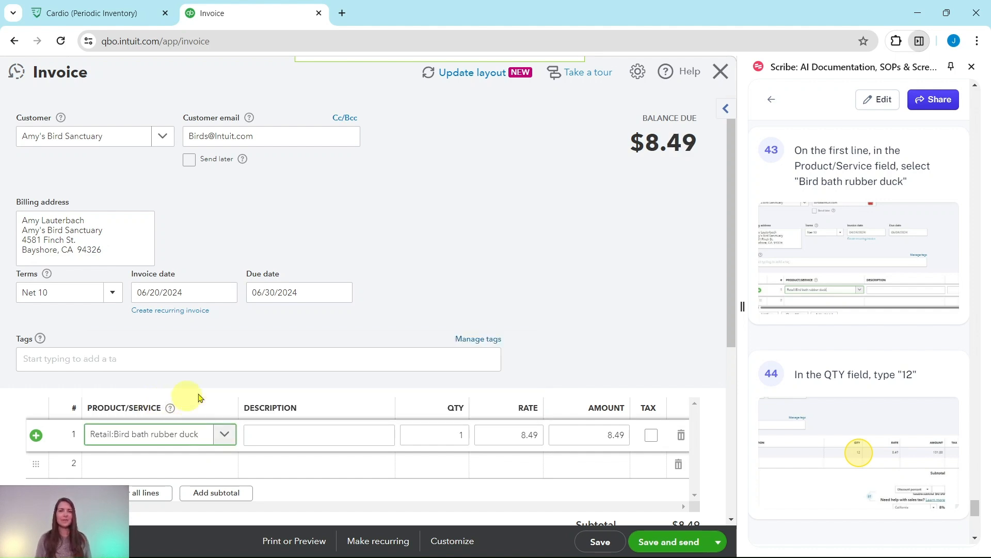
- Set the quantity of the Bird bath rubber duck line to 12
scroll(801, 360, down, 5)
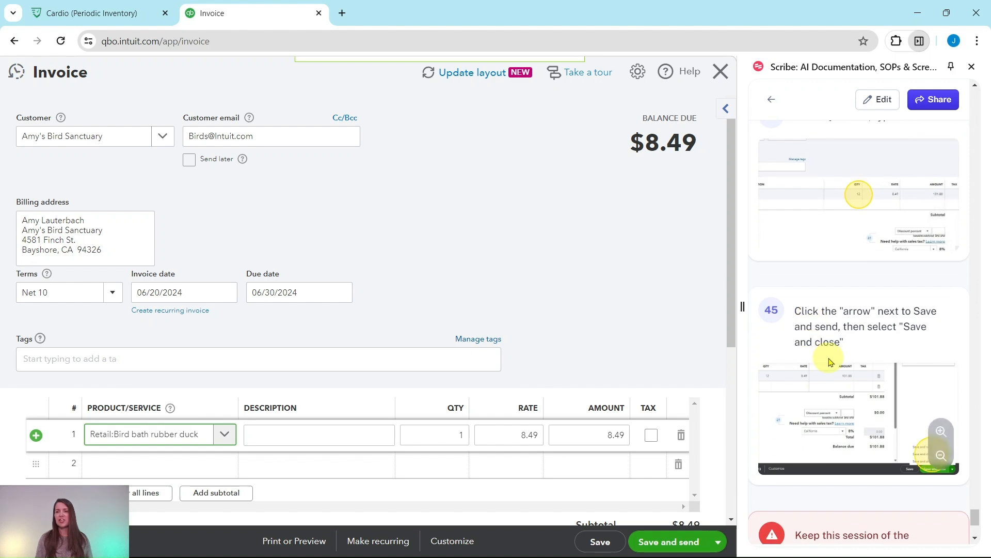
scroll(825, 337, up, 3)
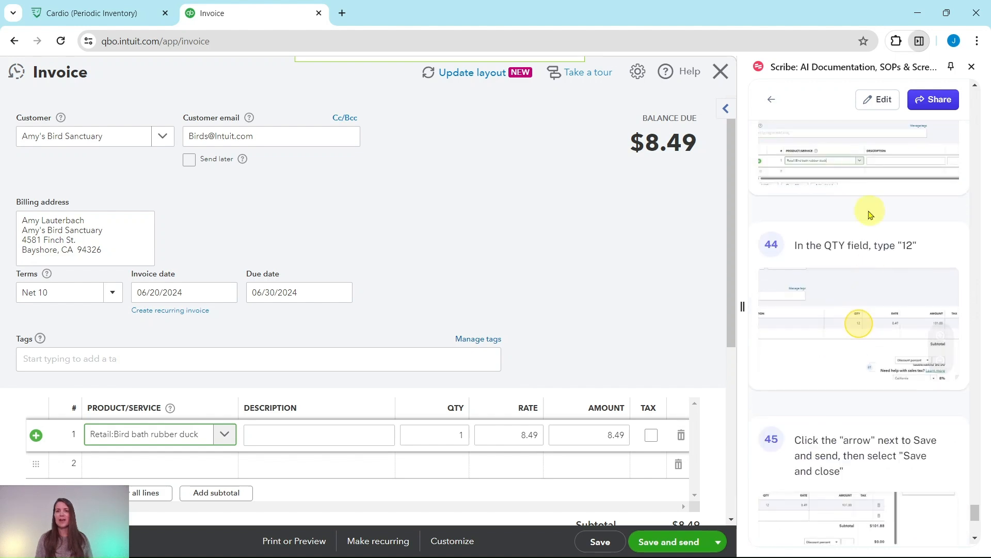
click(463, 433)
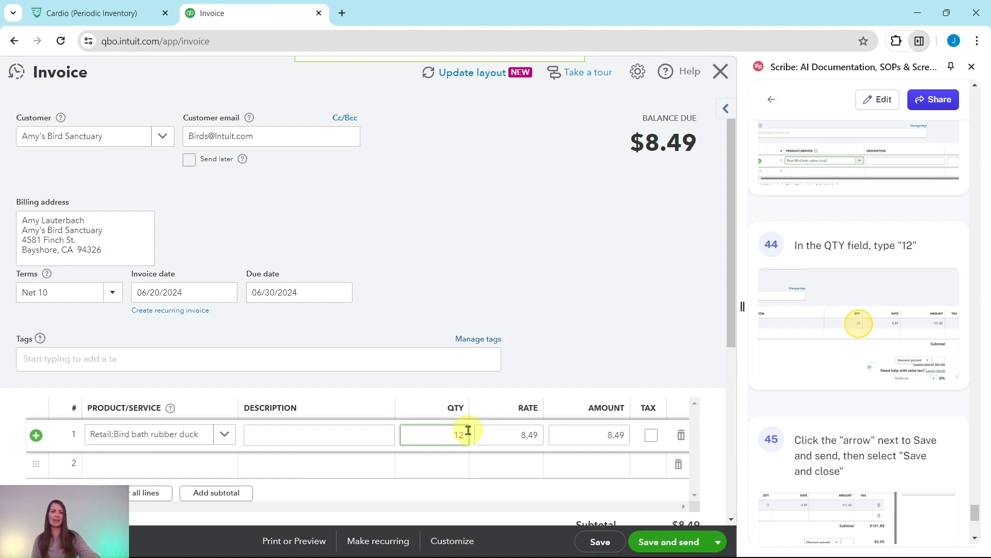
key(Tab)
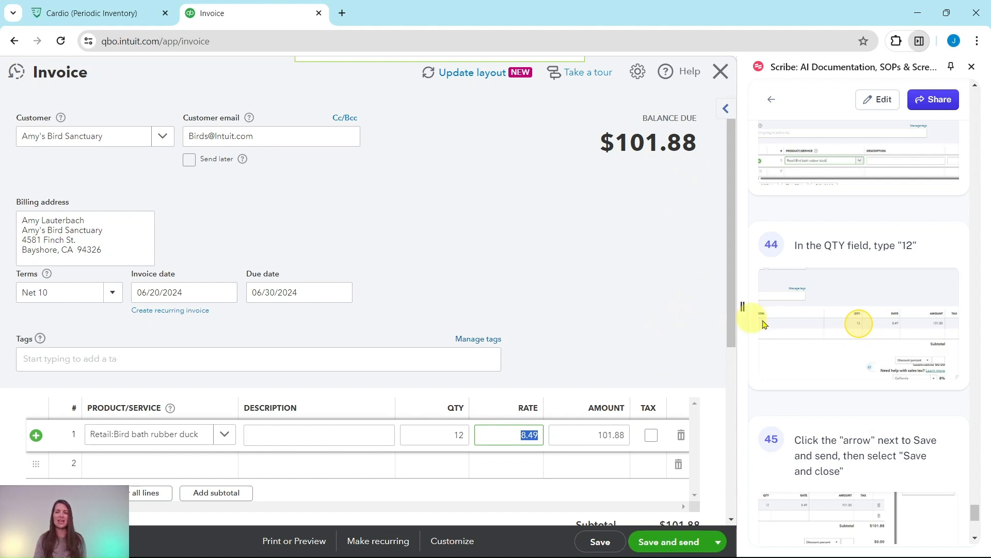
- Review the invoice's line and totals, save and close it without sending, and check the end of the guide
scroll(819, 380, down, 2)
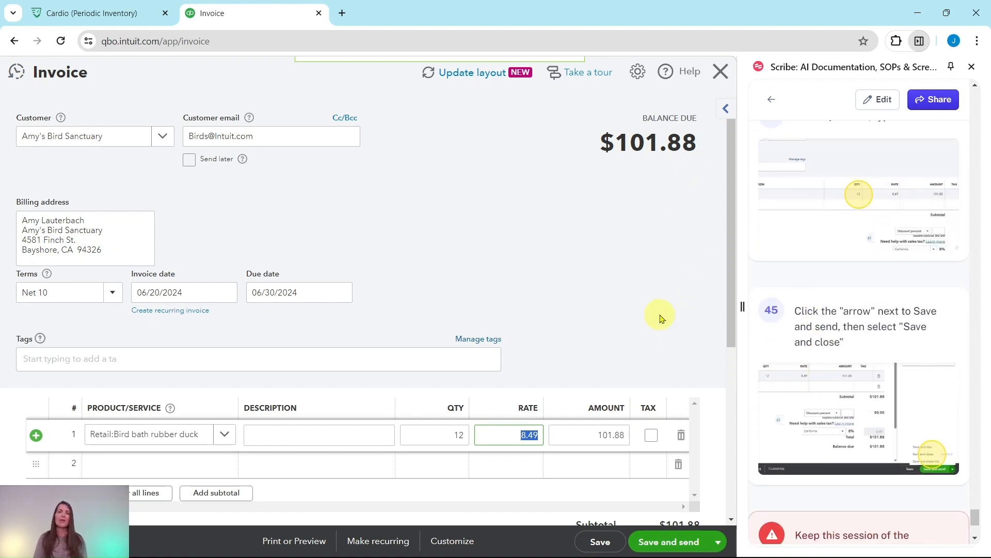
scroll(661, 318, down, 2)
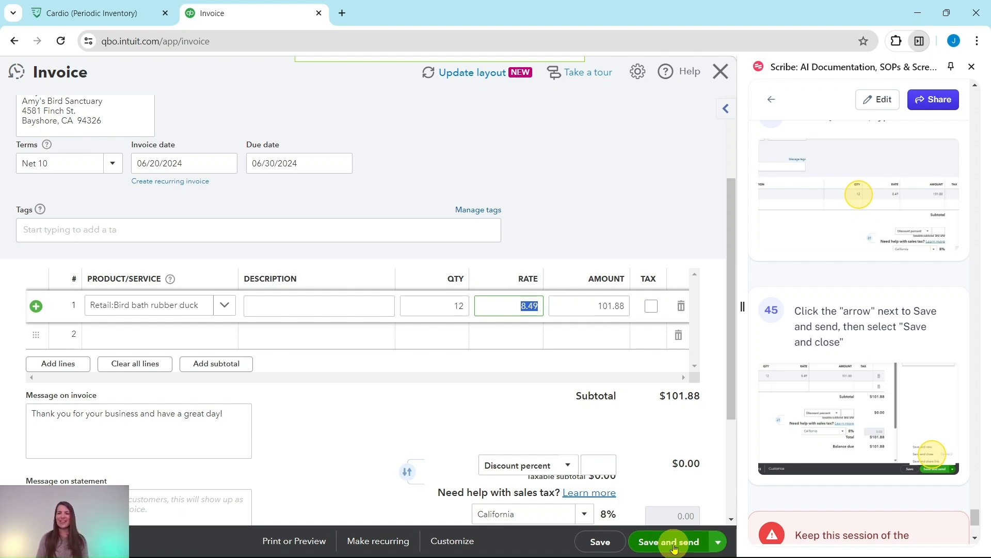
click(718, 542)
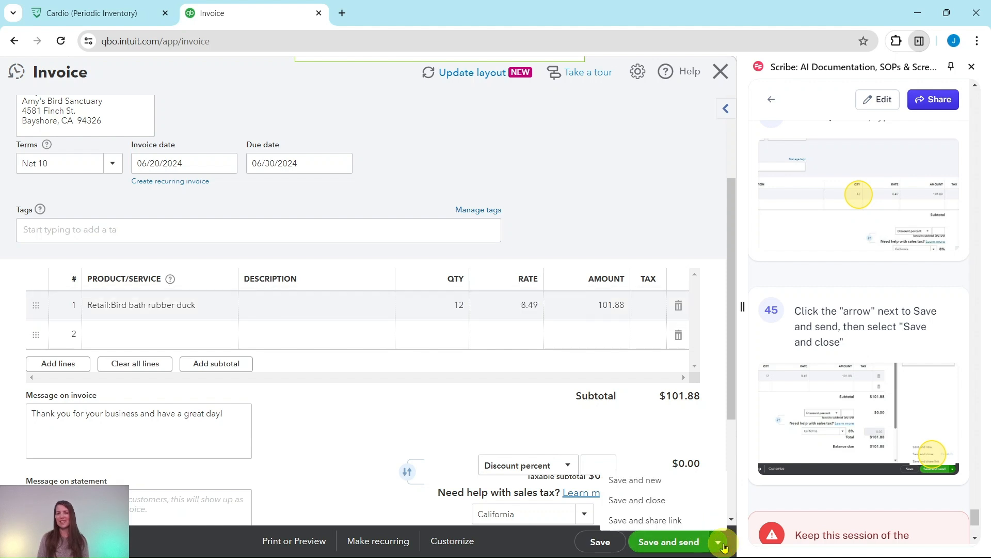
click(641, 500)
scroll(857, 354, down, 2)
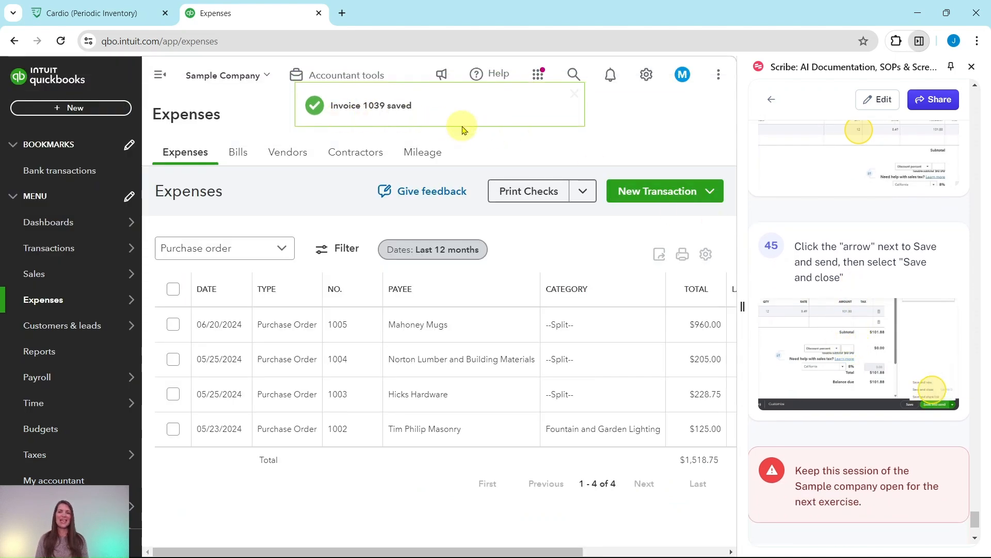